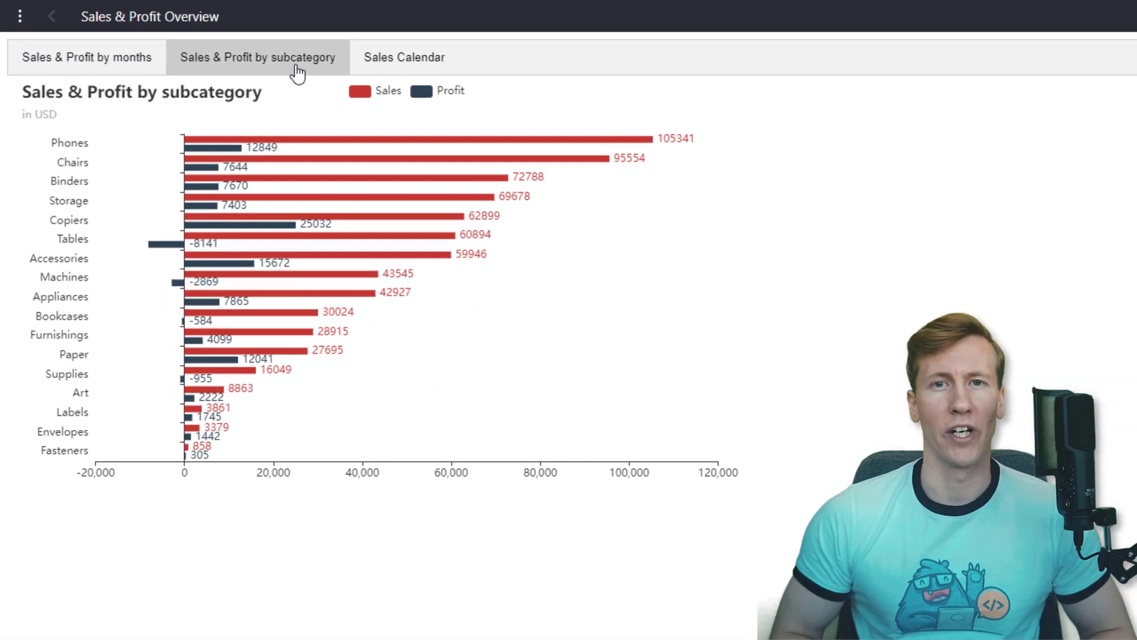
Step: Toggle the Profit bars off and on, then limit the Sales Calendar heatmap to 1700–10300
click(423, 92)
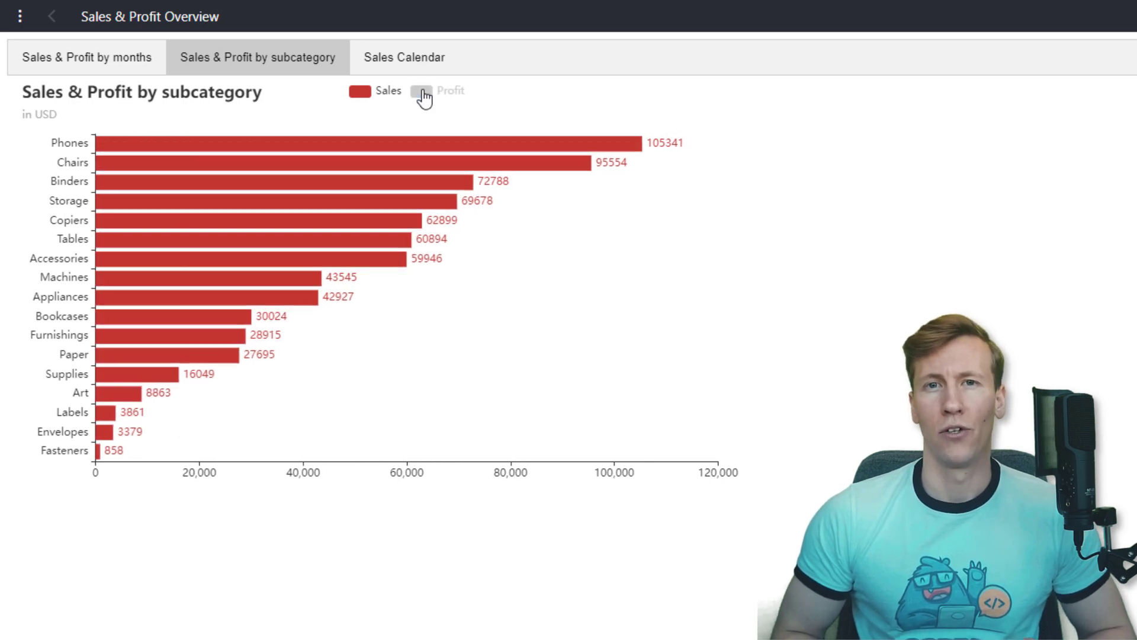
click(422, 93)
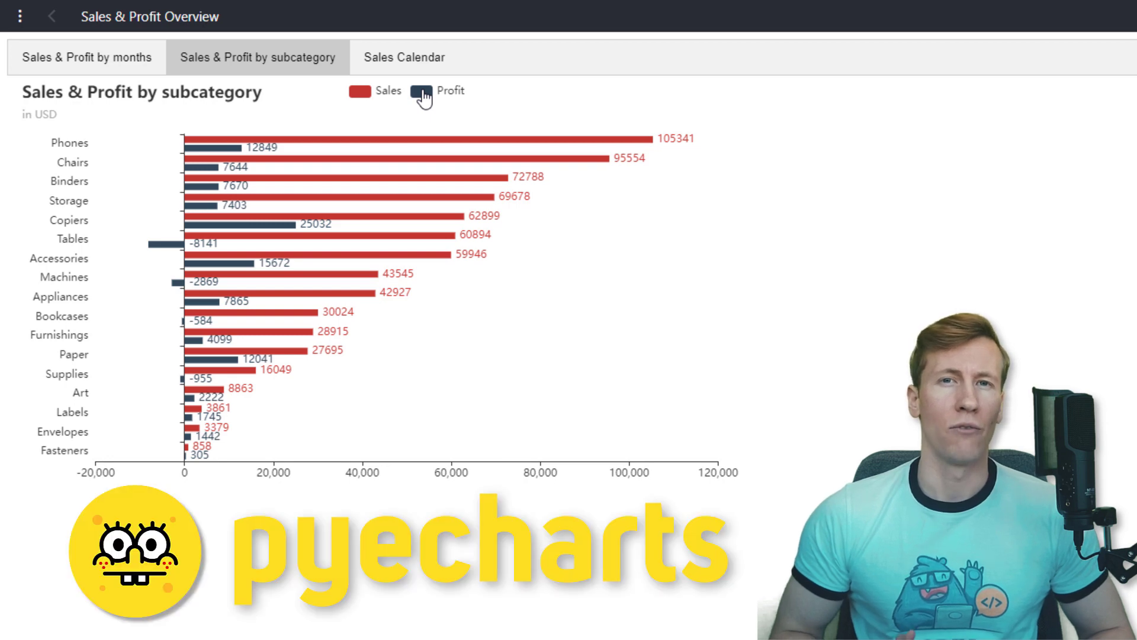
click(428, 64)
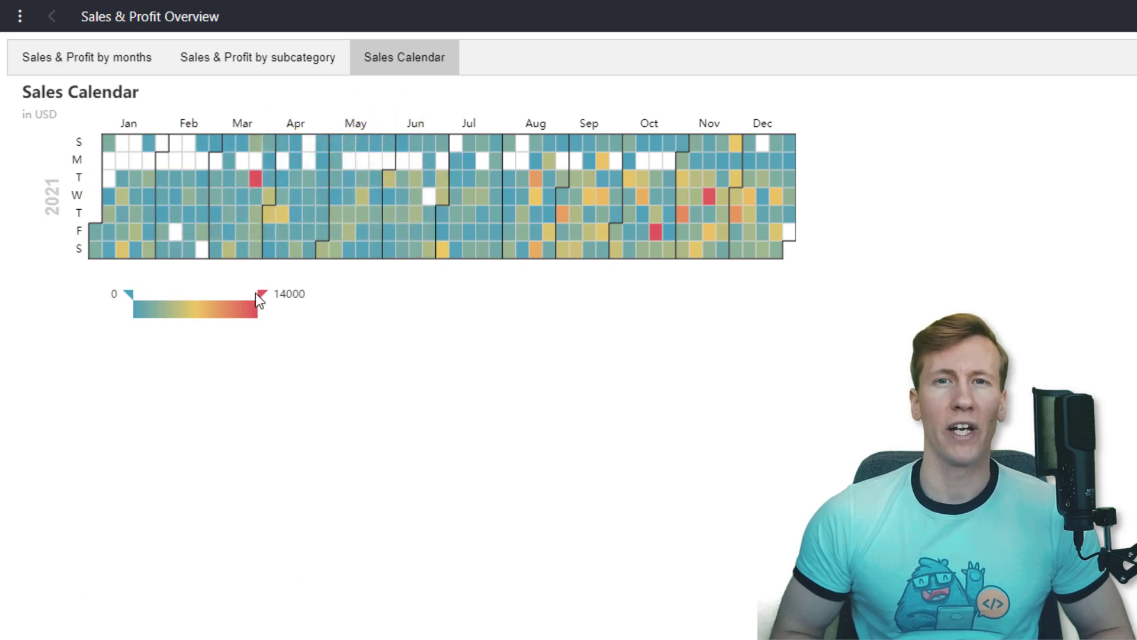
drag(256, 285, 226, 302)
drag(129, 294, 151, 299)
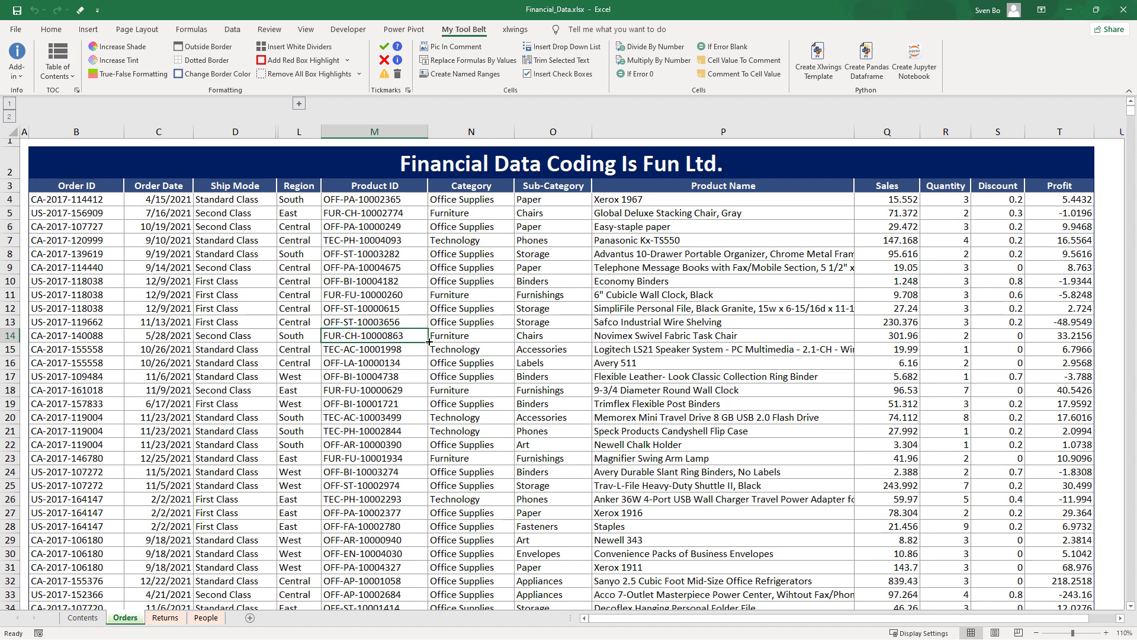
Step: Create a Jupyter notebook titled 'Quick Analysis' from the order range B3:T3315 via My Tool Belt
click(917, 66)
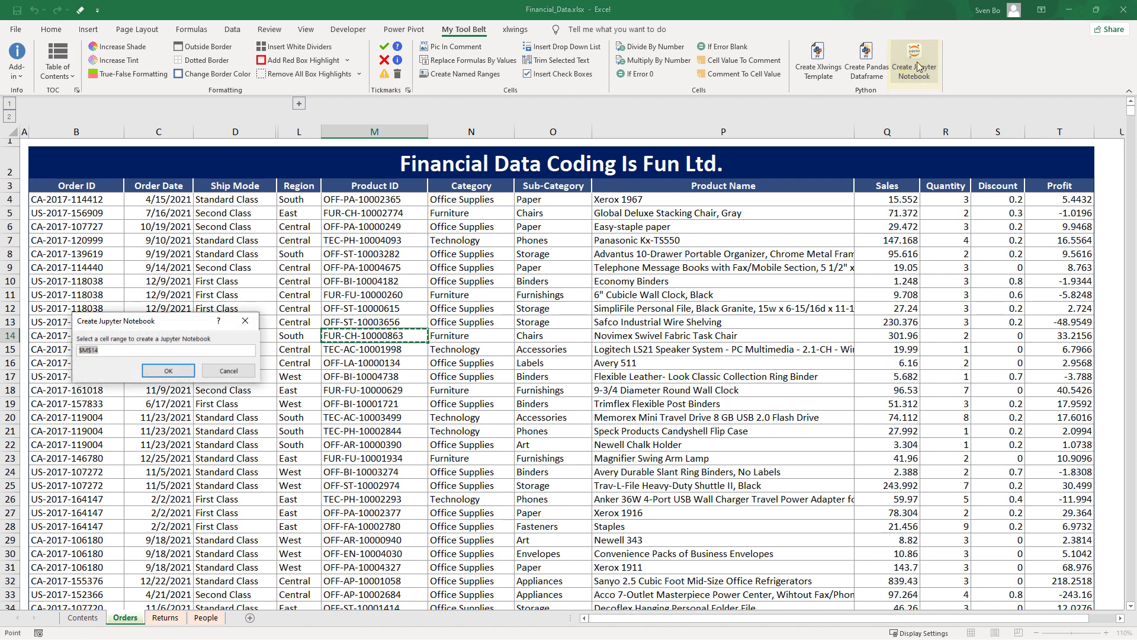
drag(90, 185, 1038, 195)
key(ctrl+shift+Down)
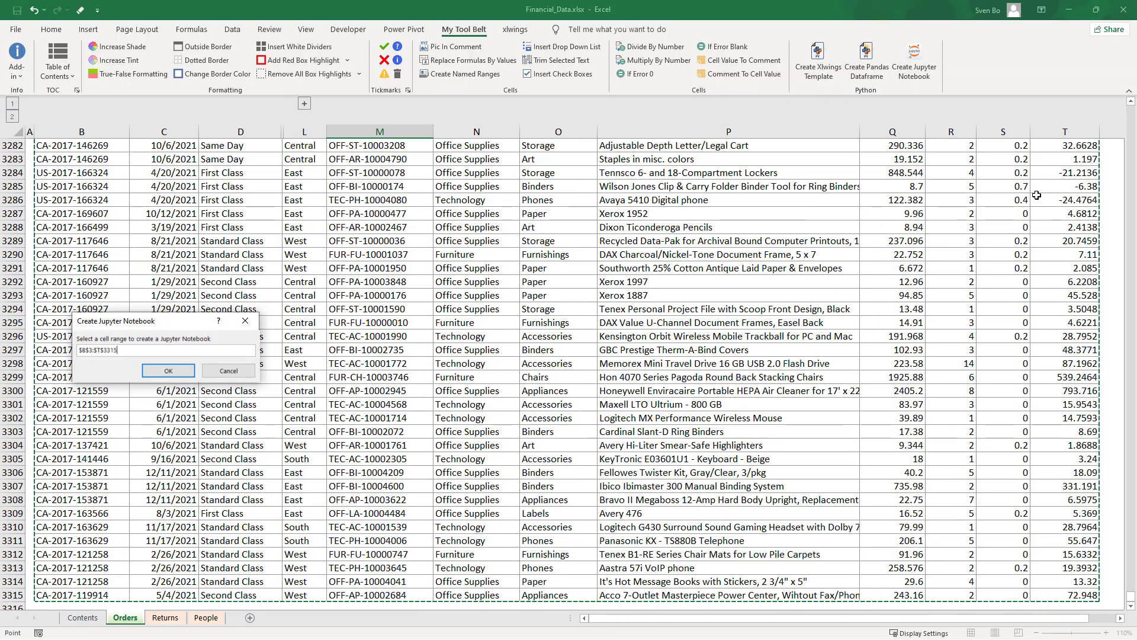
click(168, 369)
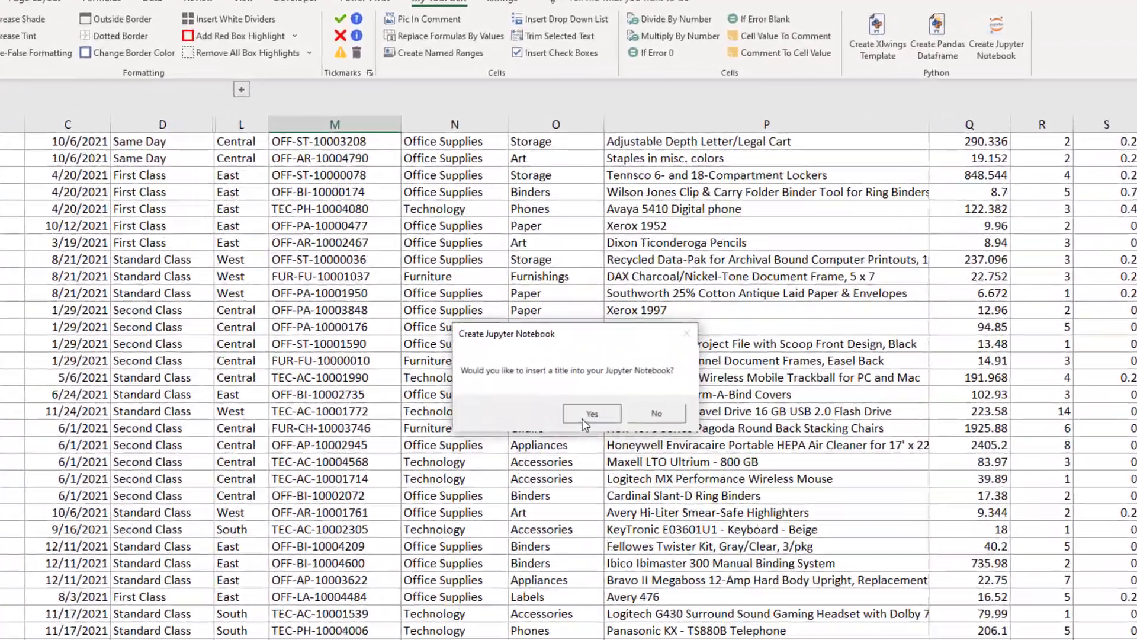
click(586, 383)
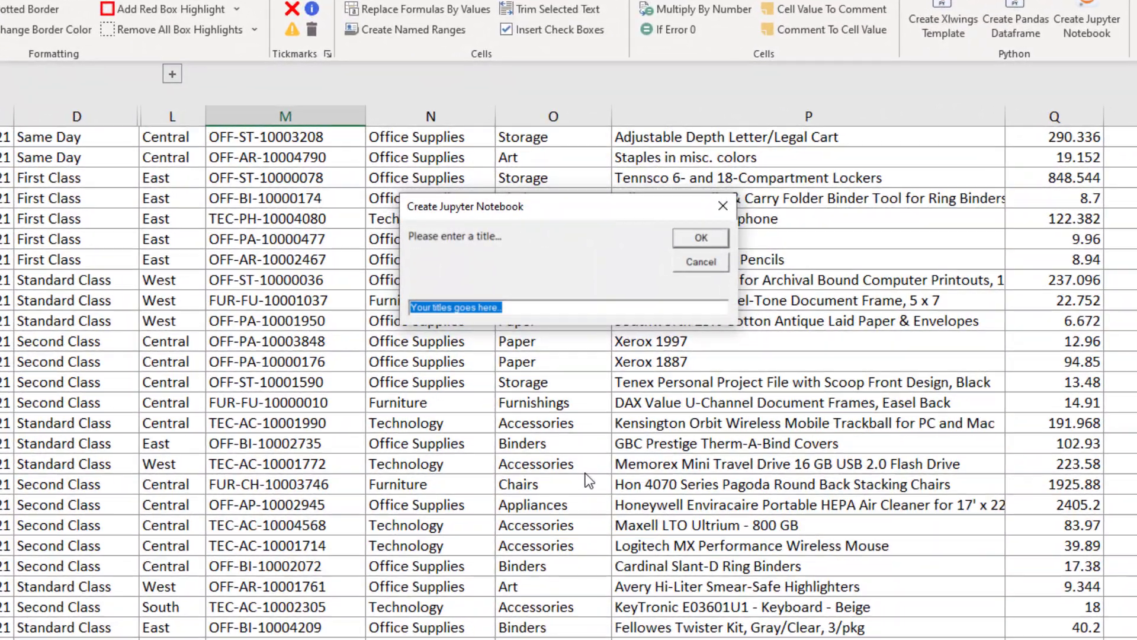
text(Quick Analysis)
click(701, 239)
click(684, 472)
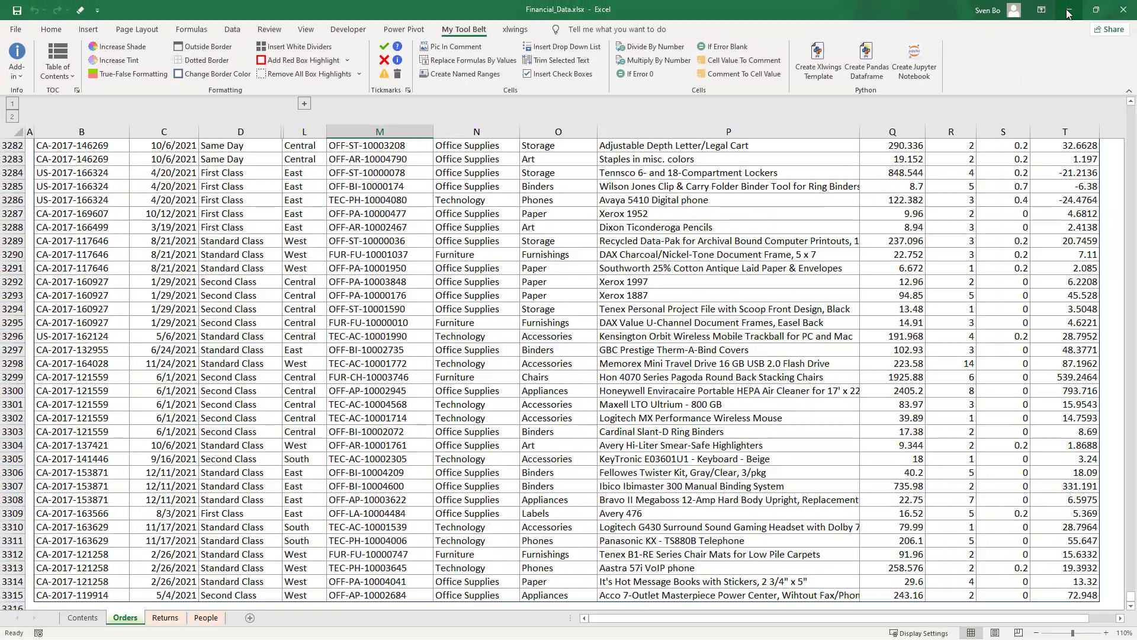
Step: Close Excel and run 'jupyter notebook' from a Command Prompt in the quick_analysis folder
click(1068, 13)
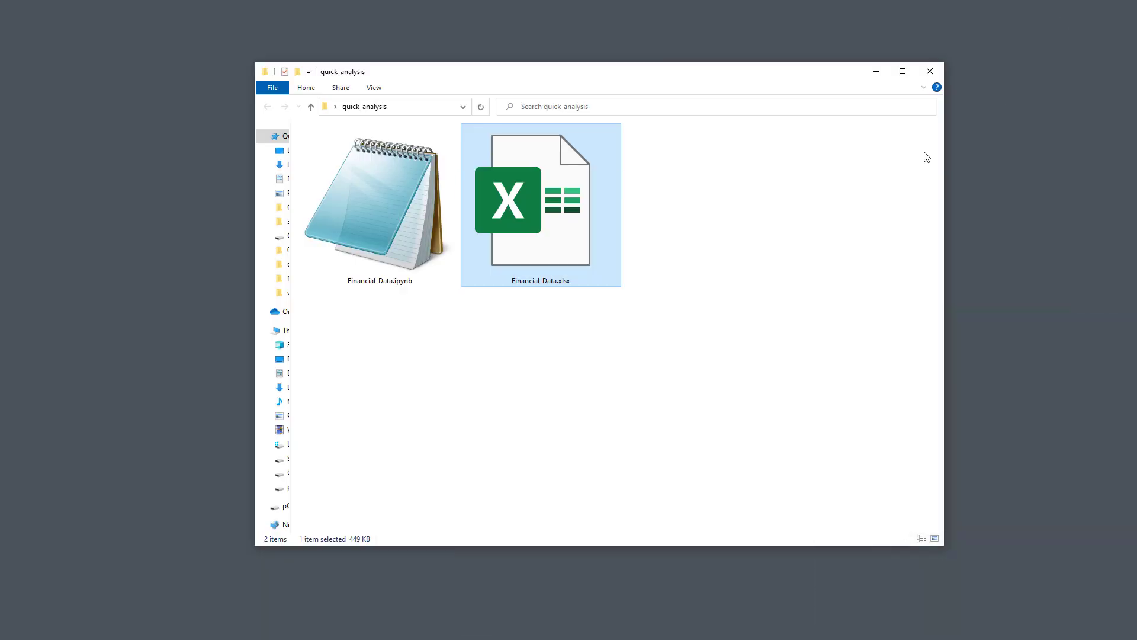
click(764, 342)
right_click(449, 326)
click(523, 446)
text(jupyter notebook)
key(Return)
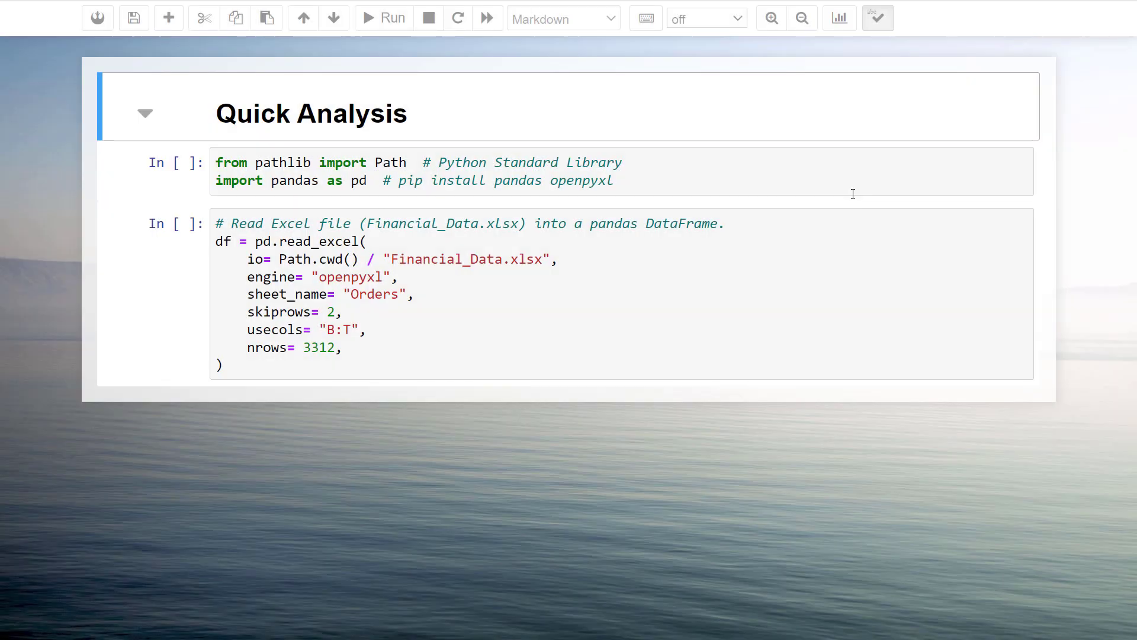
Step: Edit the import cell and enter the pip install pandas openpyxl command in the terminal
click(853, 194)
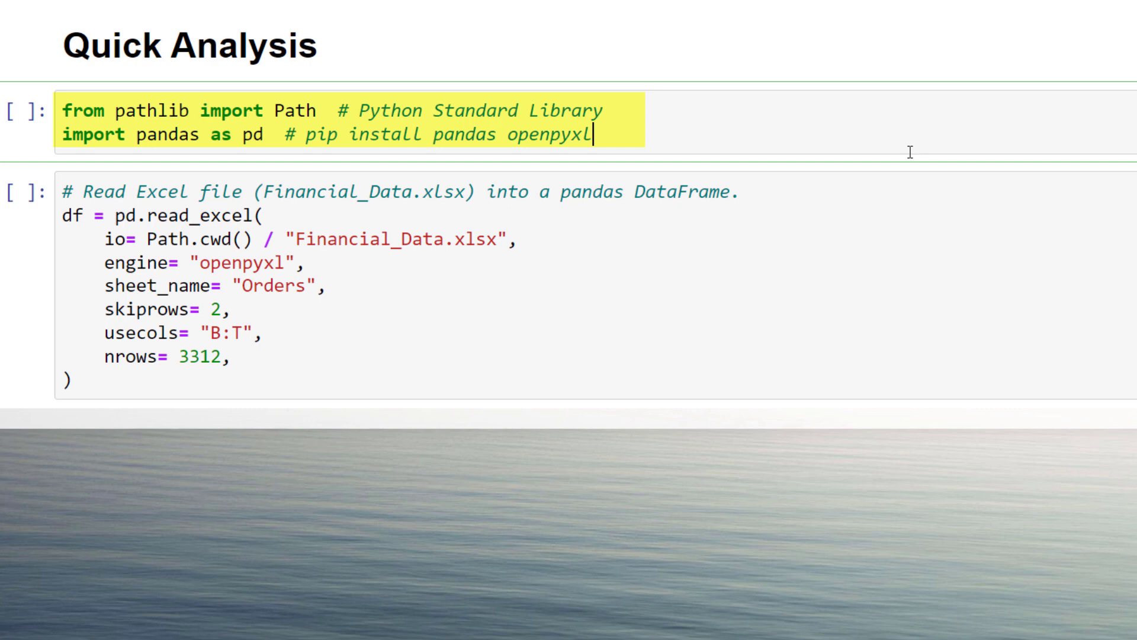
text(pip ins)
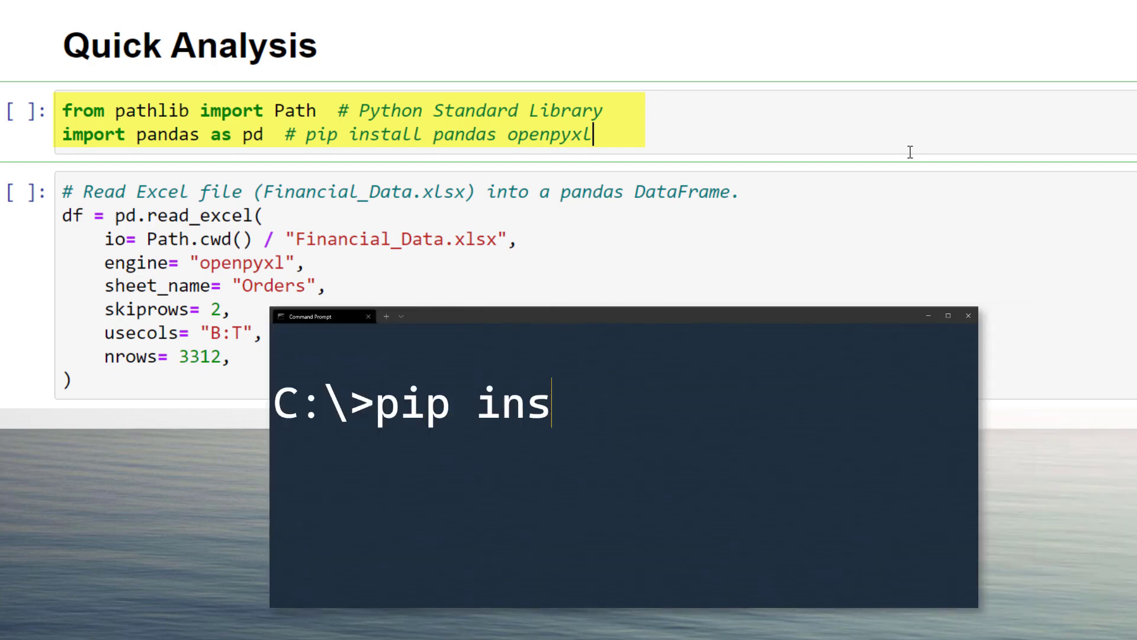
text(tall pandas)
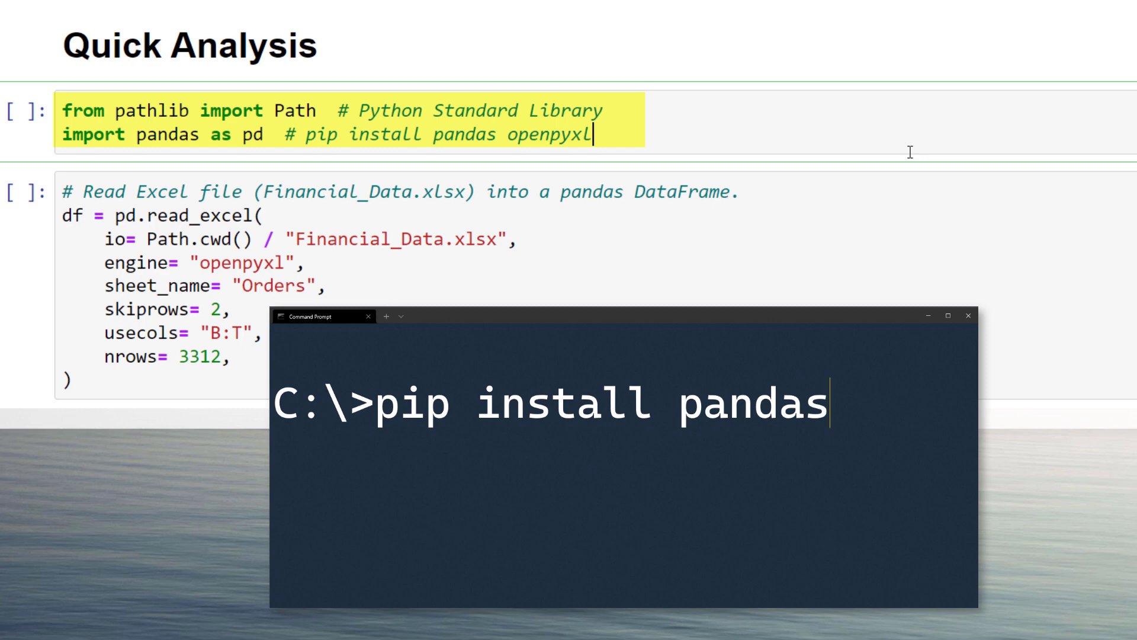
key(BackSpace)
key(BackSpace)
key(BackSpace)
key(BackSpace)
key(BackSpace)
key(BackSpace)
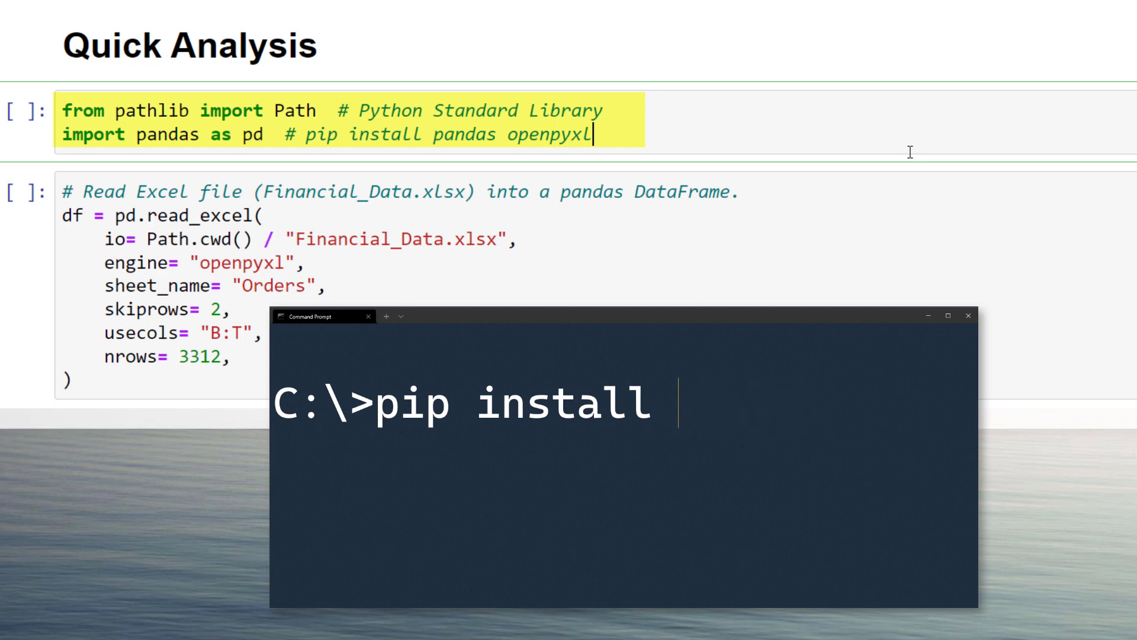
text(openpy)
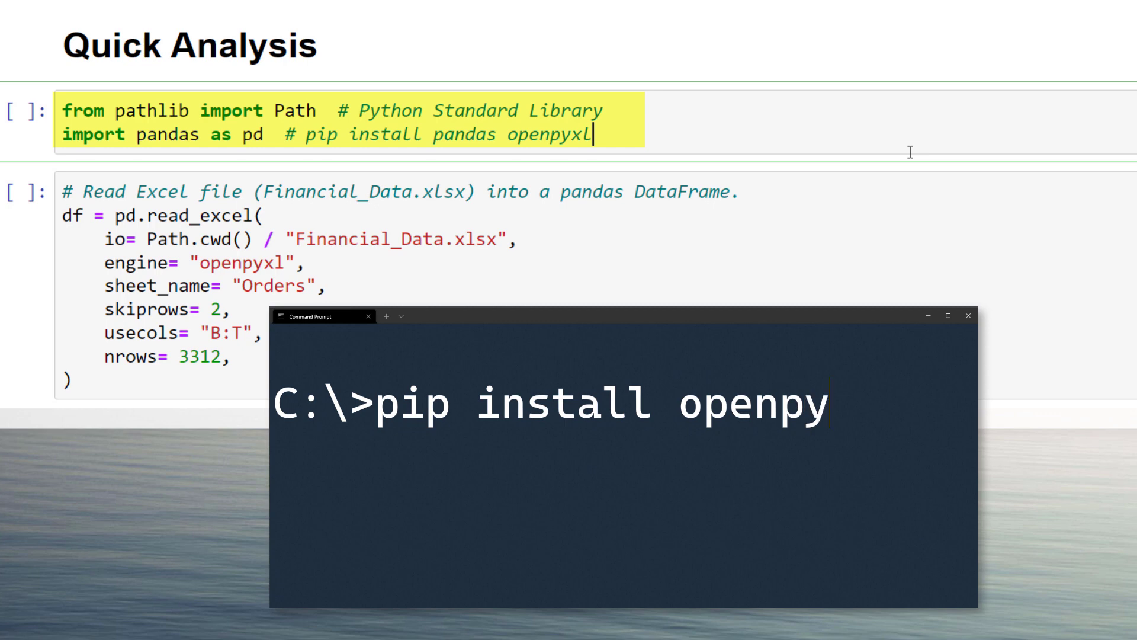
text(xl)
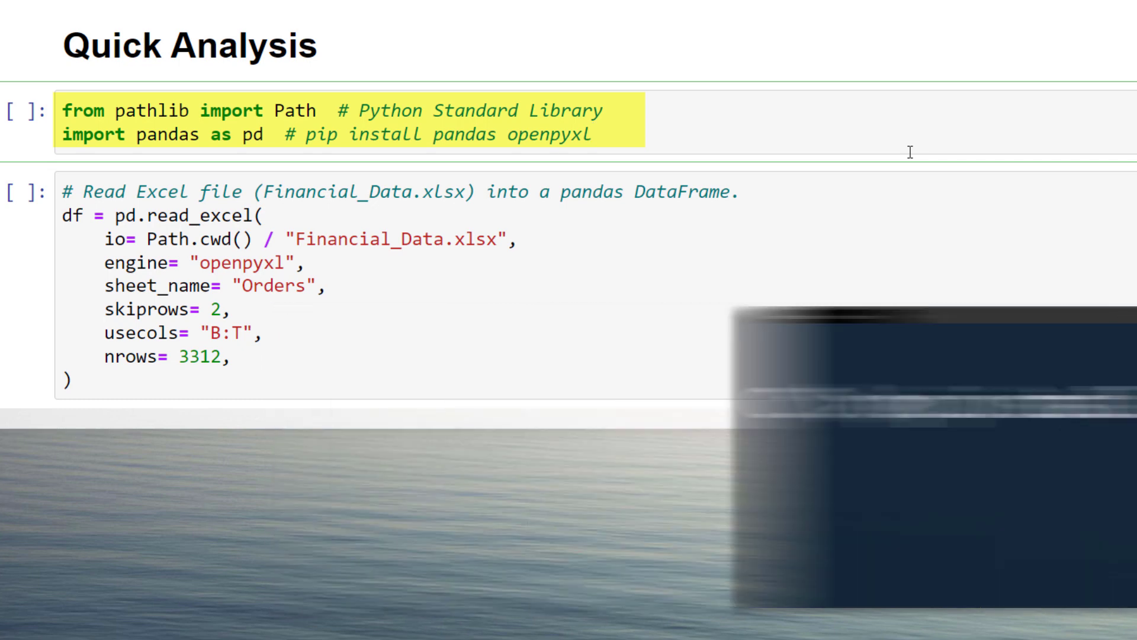
Step: Run the import cell, then add df.head() to the read_excel cell and run it
key(shift+Return)
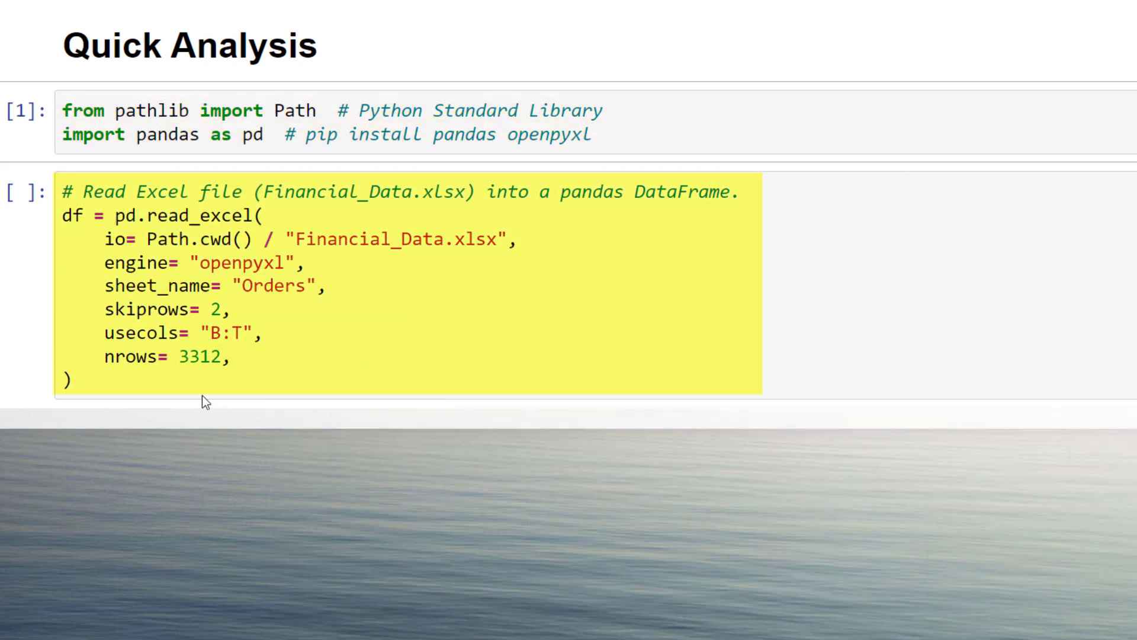
click(197, 383)
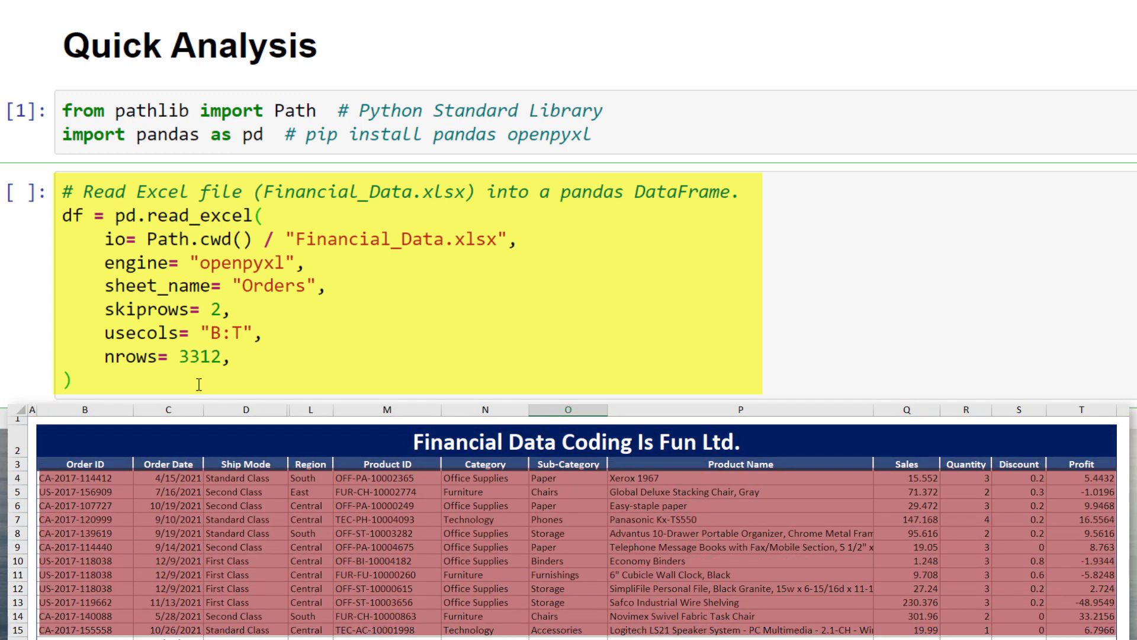
key(Return)
text(df.head())
key(shift+Return)
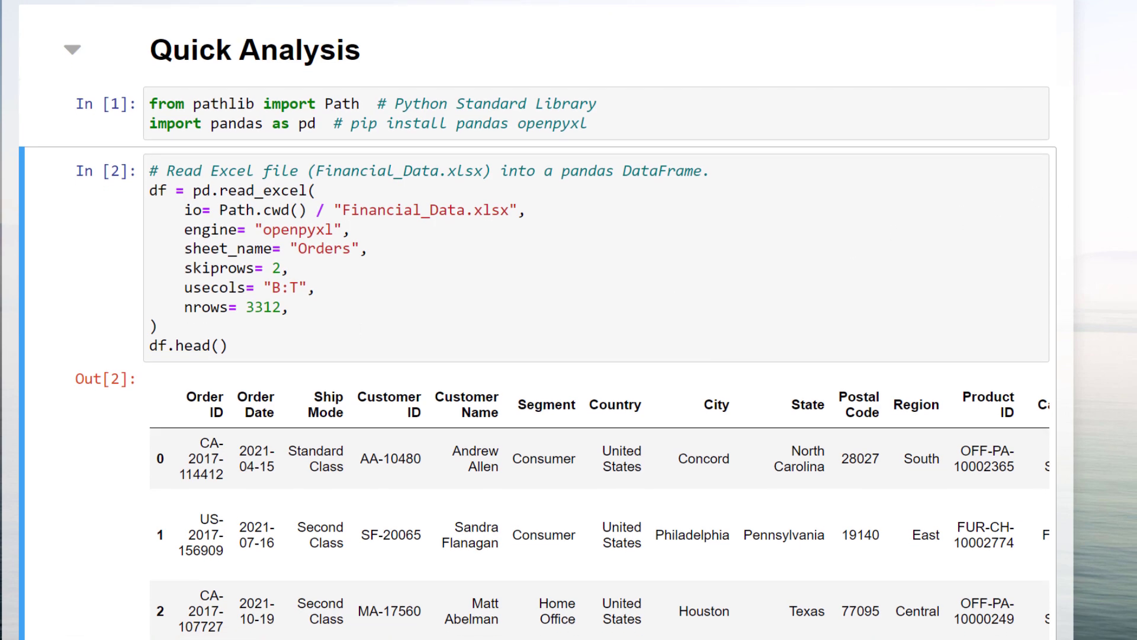
scroll(569, 355, down, 1)
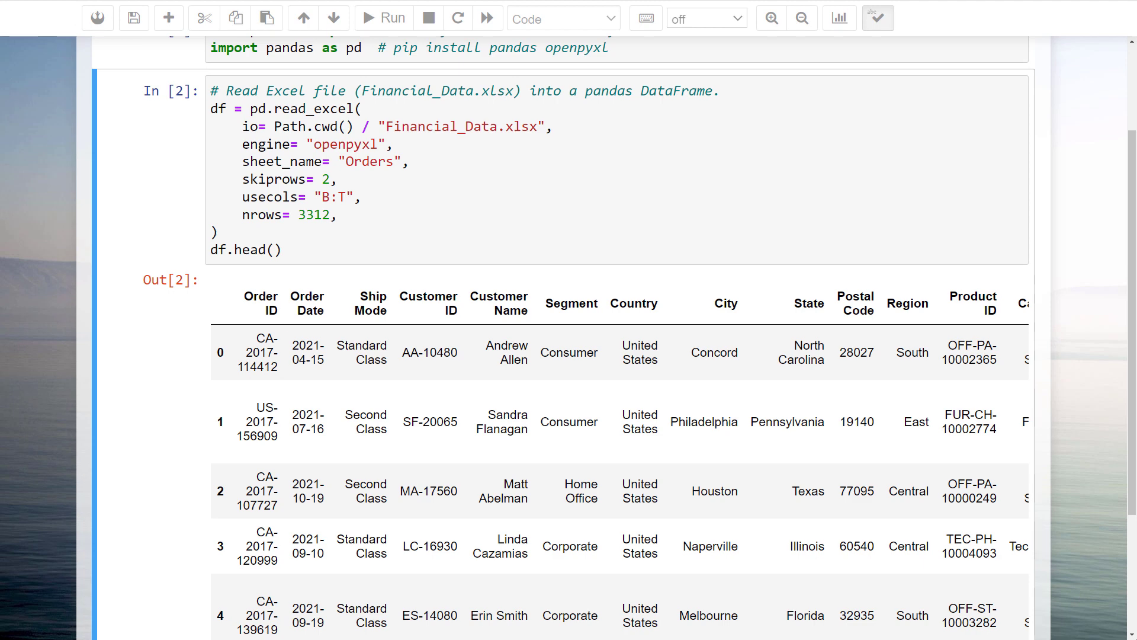
Step: Install pyecharts by running pip install pyecharts in the Command Prompt
key(alt+Tab)
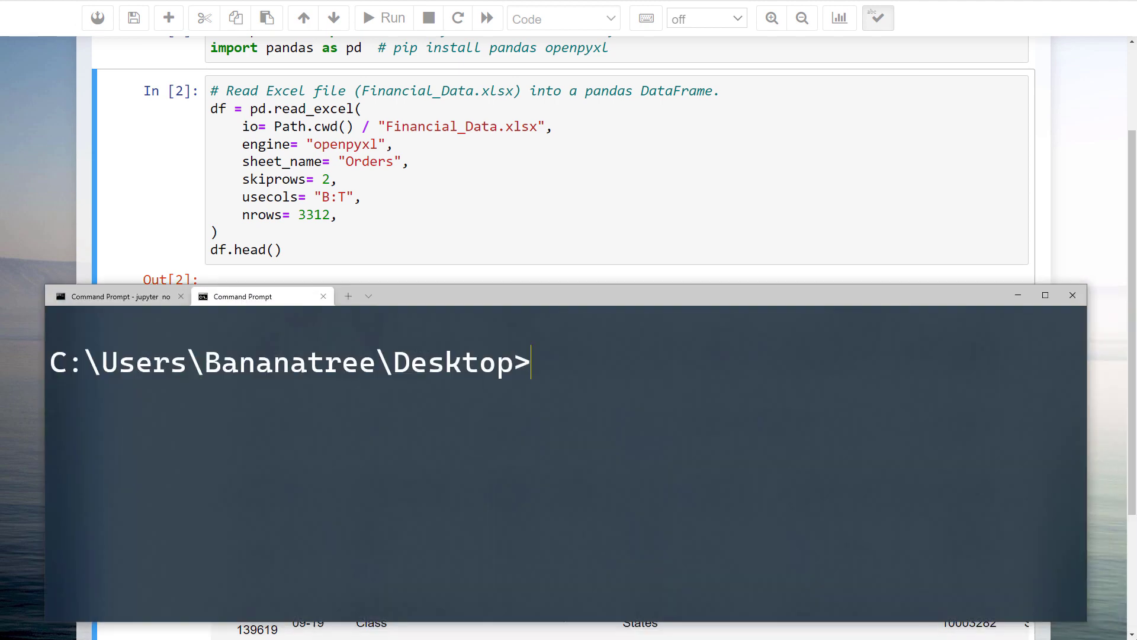
text(pip install pyecharts)
key(Return)
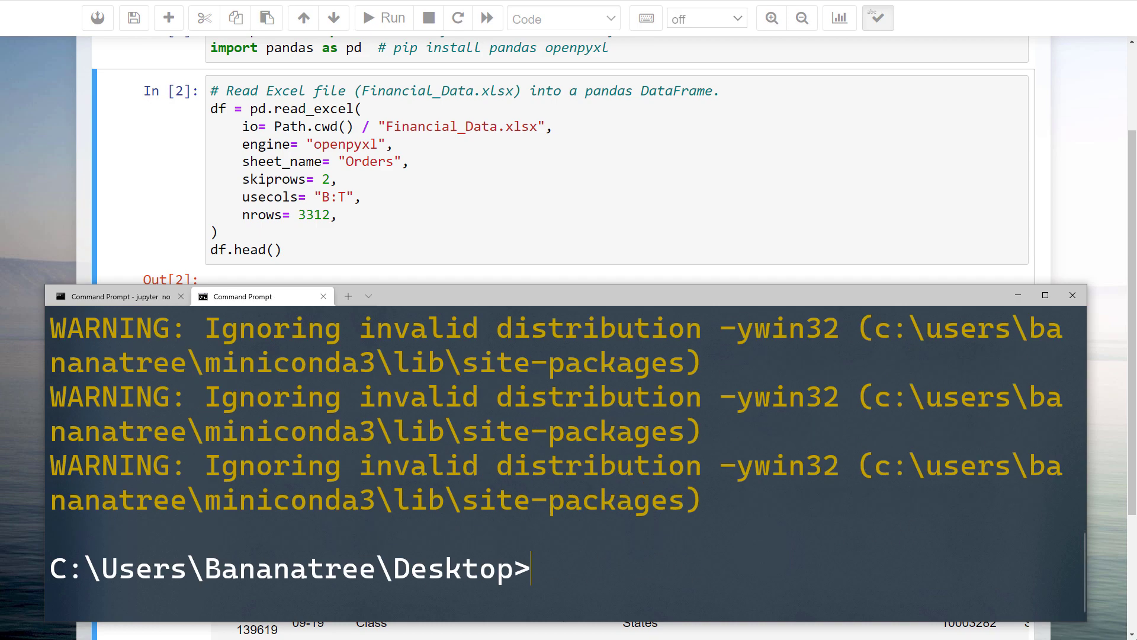
click(1018, 294)
scroll(680, 112, up, 1)
Step: Add the pyecharts options, Bar, Calendar and Tab imports to the first cell and run it
click(679, 113)
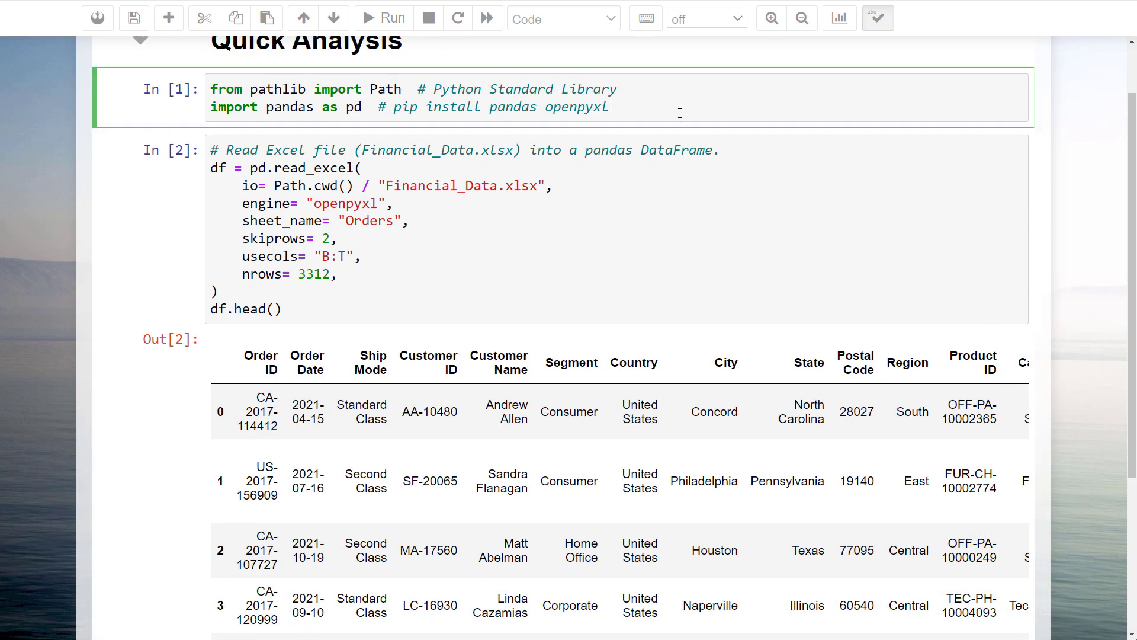
key(Return)
text(from pyecharts import options as opts)
key(Return)
text(from pyecharts.charts import Bar, Calendar, Tab)
key(ctrl+Return)
click(513, 343)
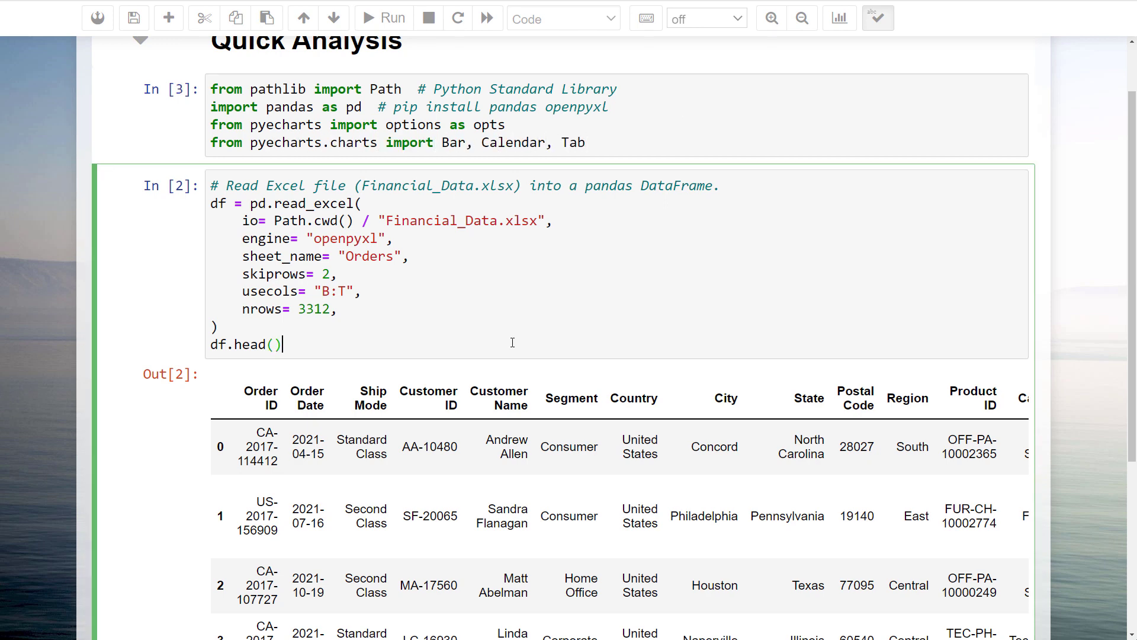
Step: Run the data-loading cell, then add and run a df.info() cell
key(shift+Return)
text(# Get a quick info about our dataframe)
key(Return)
text(df.info())
key(shift+Return)
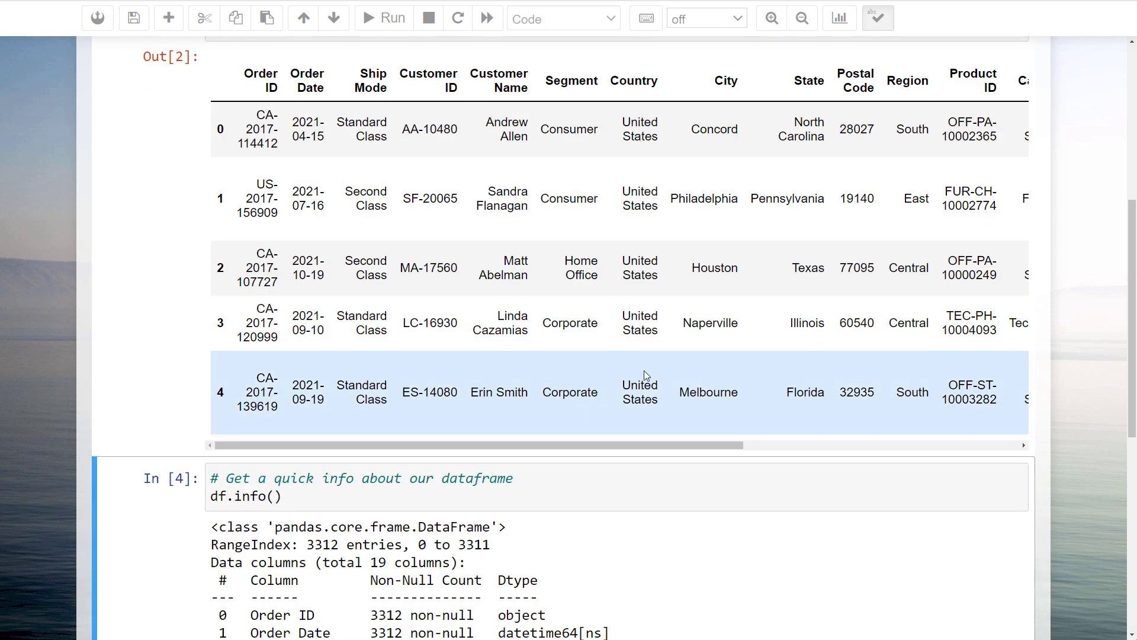
scroll(645, 371, down, 2)
scroll(694, 395, down, 3)
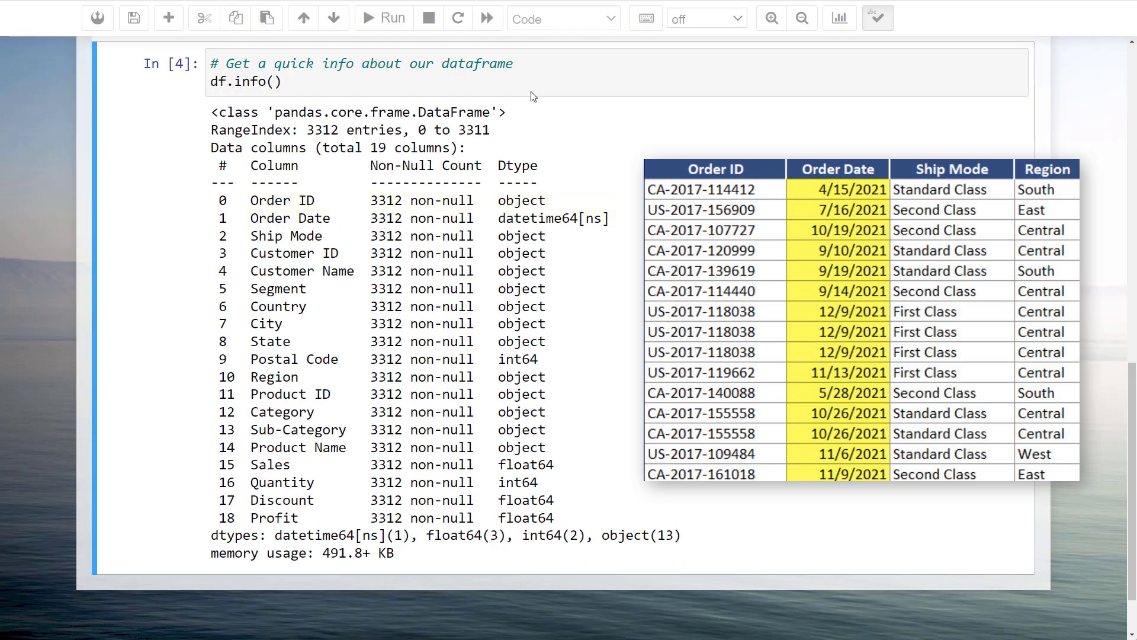
Step: Add a cell creating df['Month'] from Order Date and showing df.head(3)
click(525, 61)
key(Escape)
key(b)
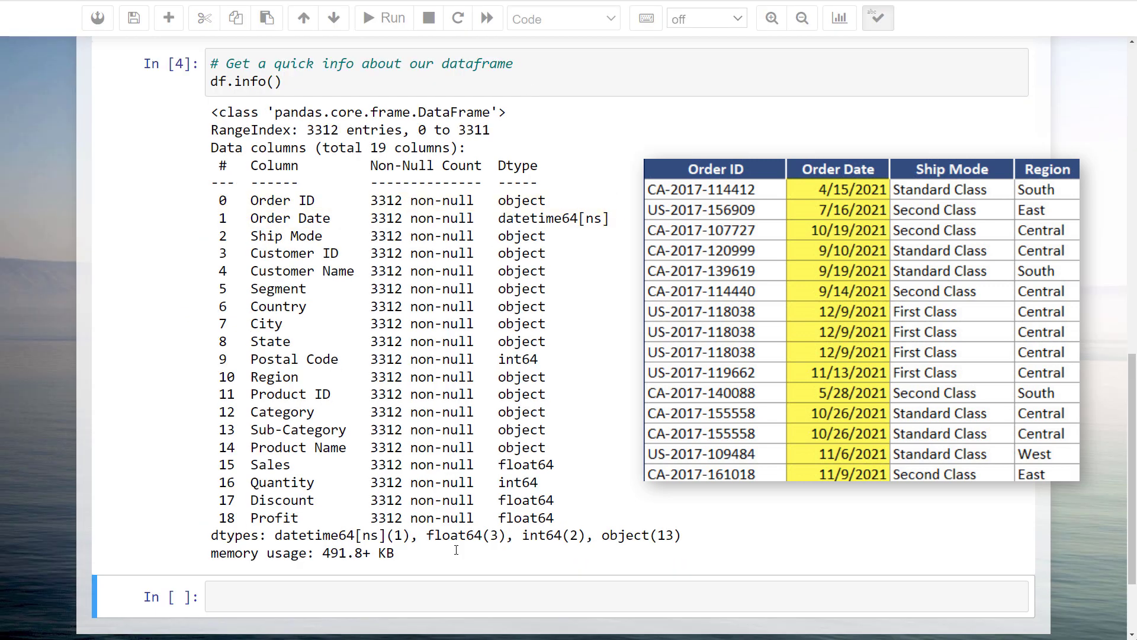
click(451, 595)
text(#)
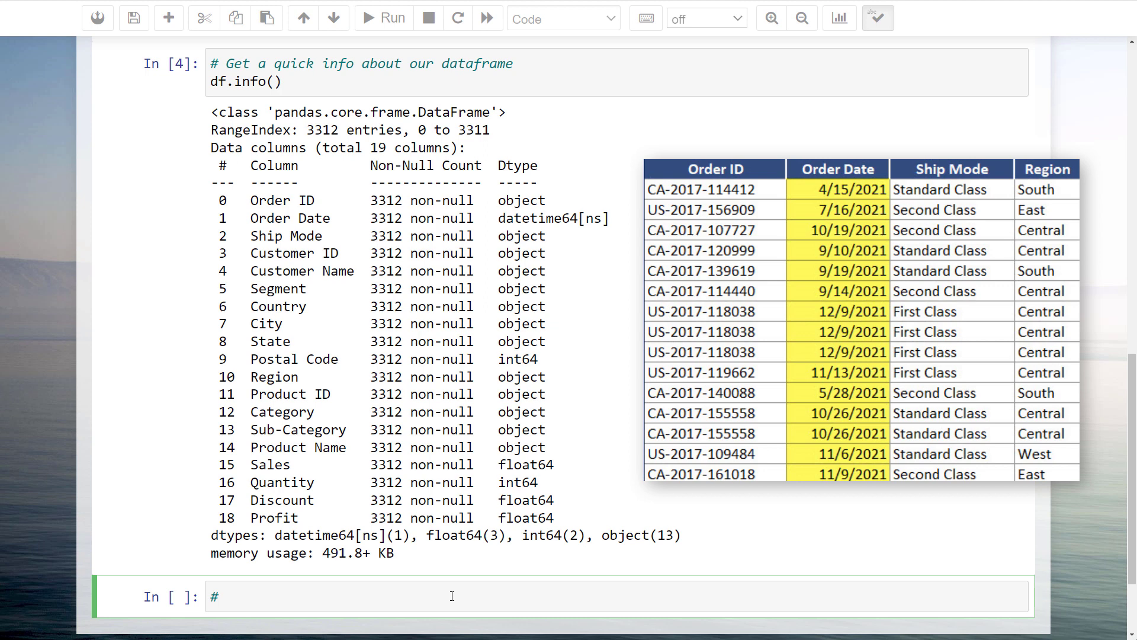
text( Add month column to our dataframe)
key(Return)
text(df['Month'] = df['Order Date'].dt.month)
key(Return)
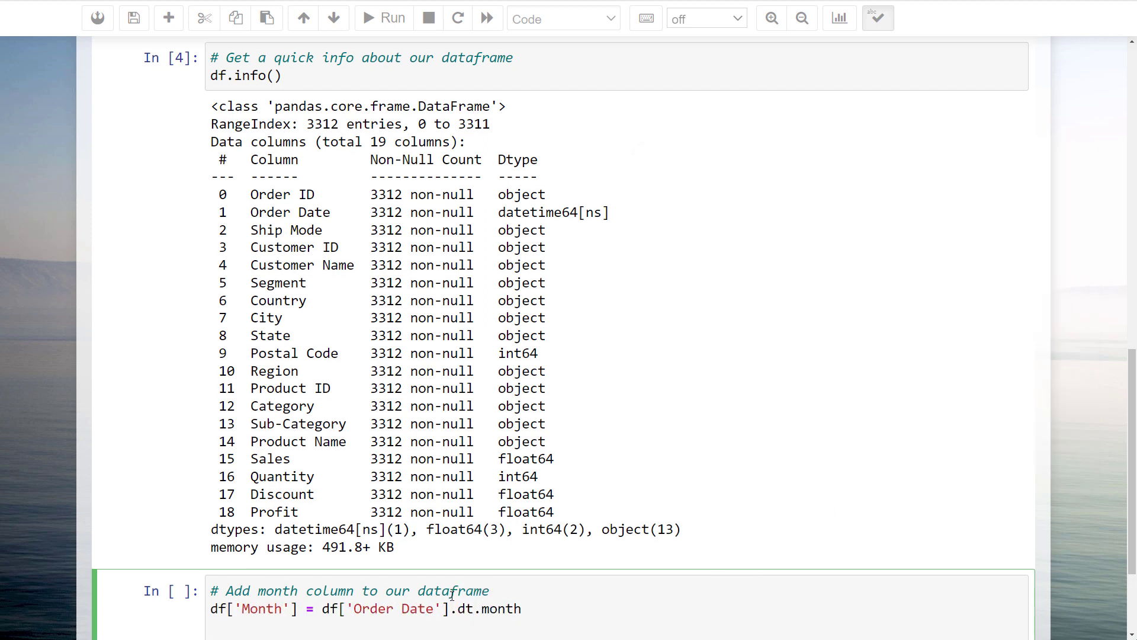
text(df.head(3)
key(ctrl+Return)
scroll(534, 444, down, 5)
drag(491, 489, 780, 494)
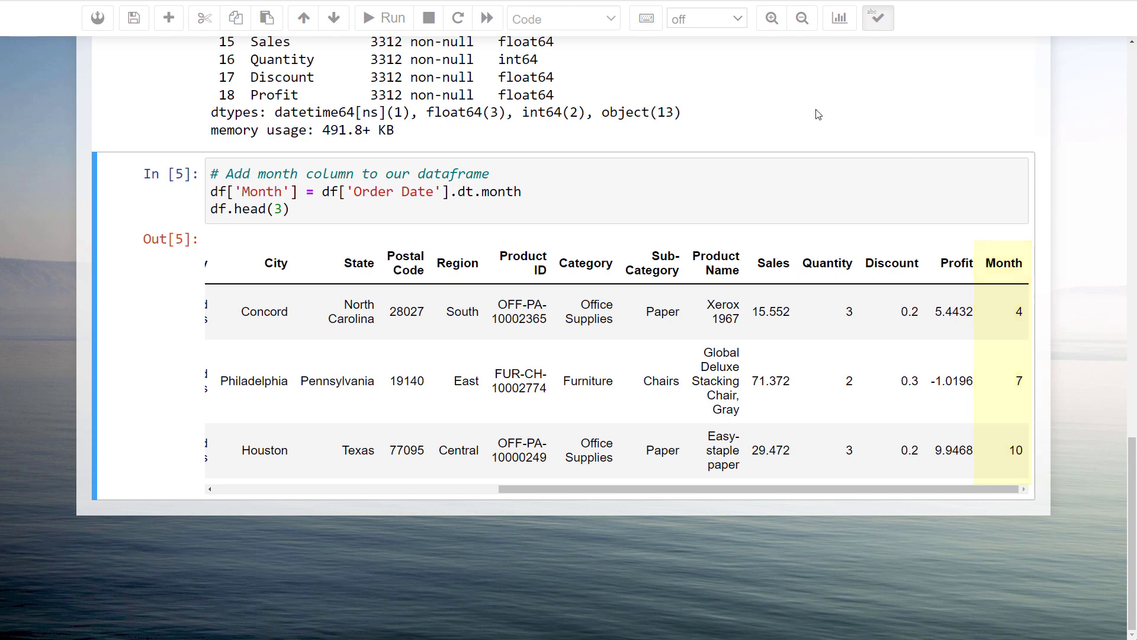
Step: Add a cell grouping by Month with summed Sales and Profit, showing grouped_by_months.head(3)
click(356, 214)
key(Escape)
key(b)
key(Return)
text(#)
text( group)
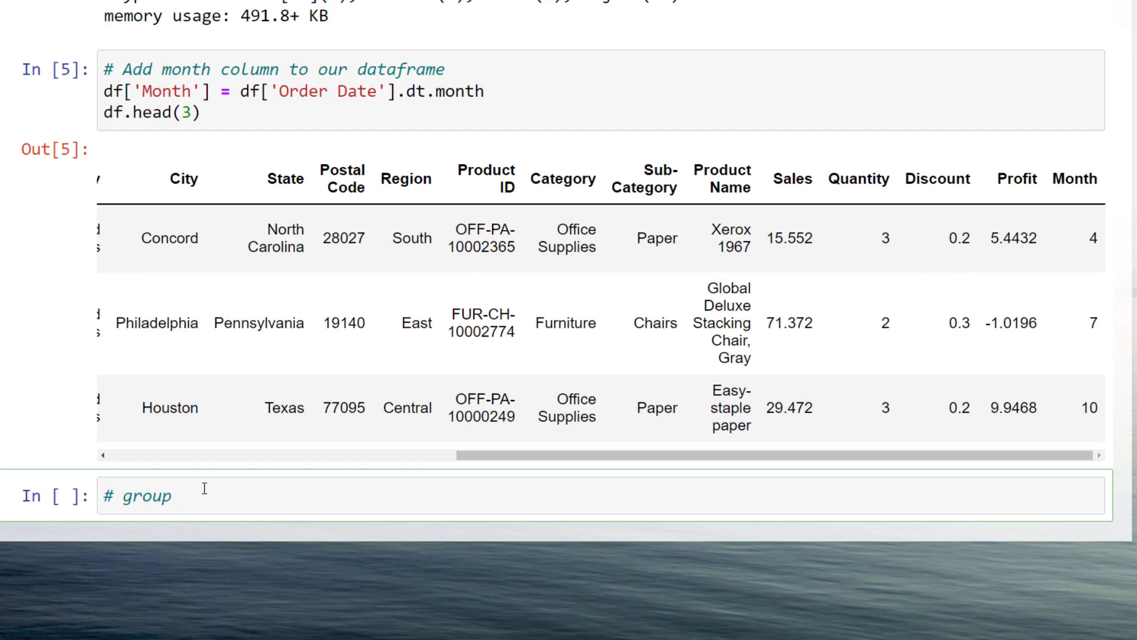
text( dataf)
text(rame by months)
key(Return)
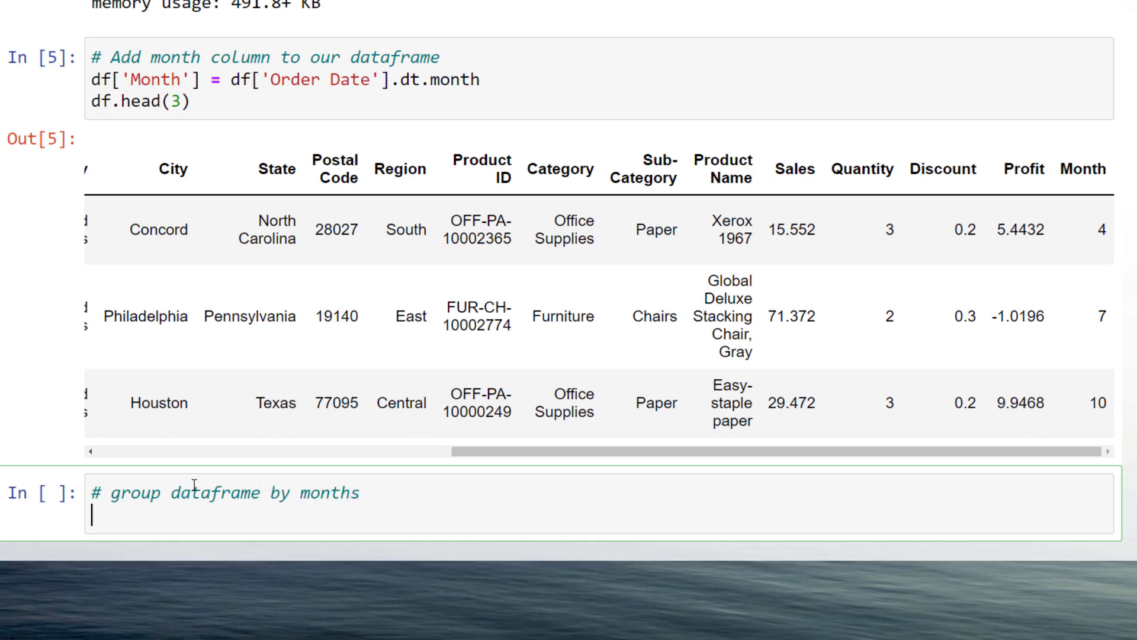
text(grouped_by_months = df.groupby(by=['Month']).sum()[['Sales', 'Profit'])
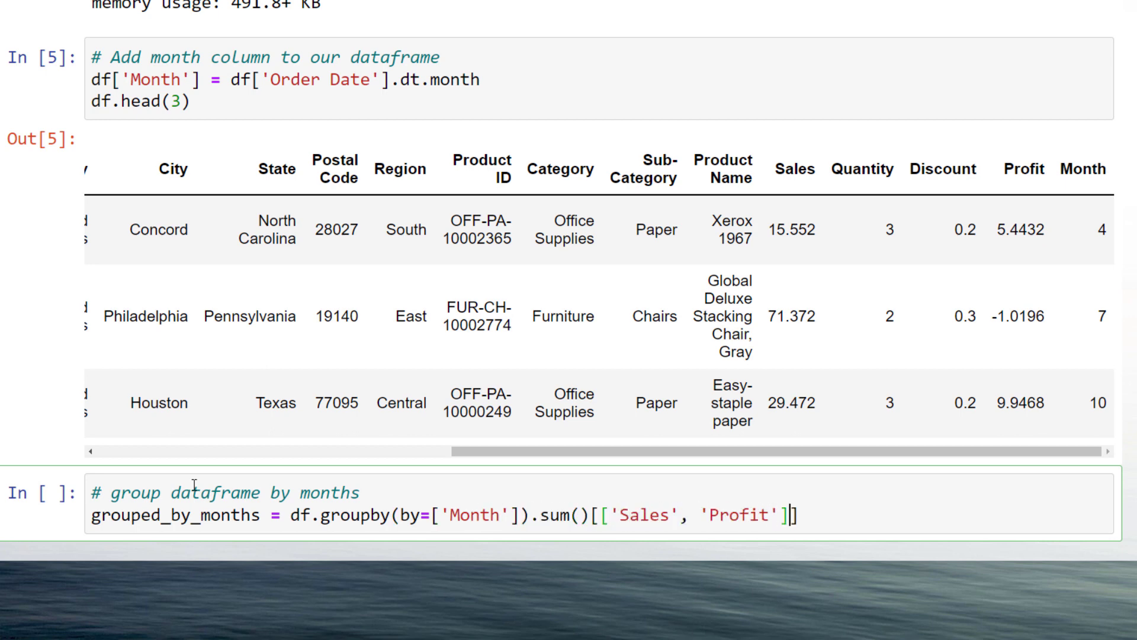
key(Right)
key(Return)
text(grouped_by_months)
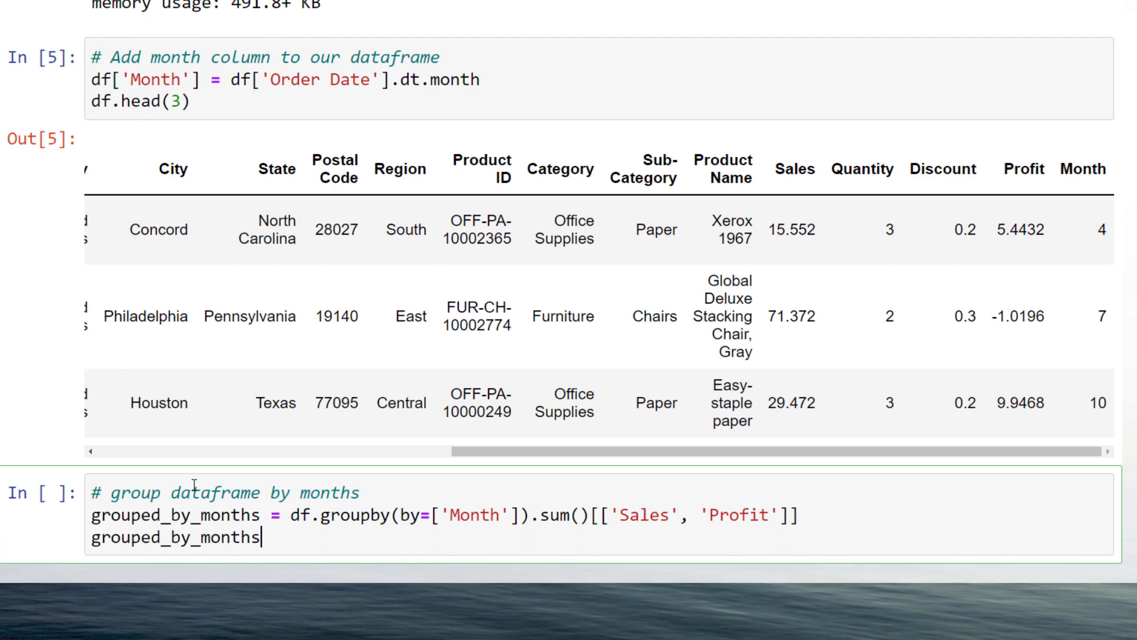
text(.head(3)
key(shift+Return)
scroll(194, 484, down, 3)
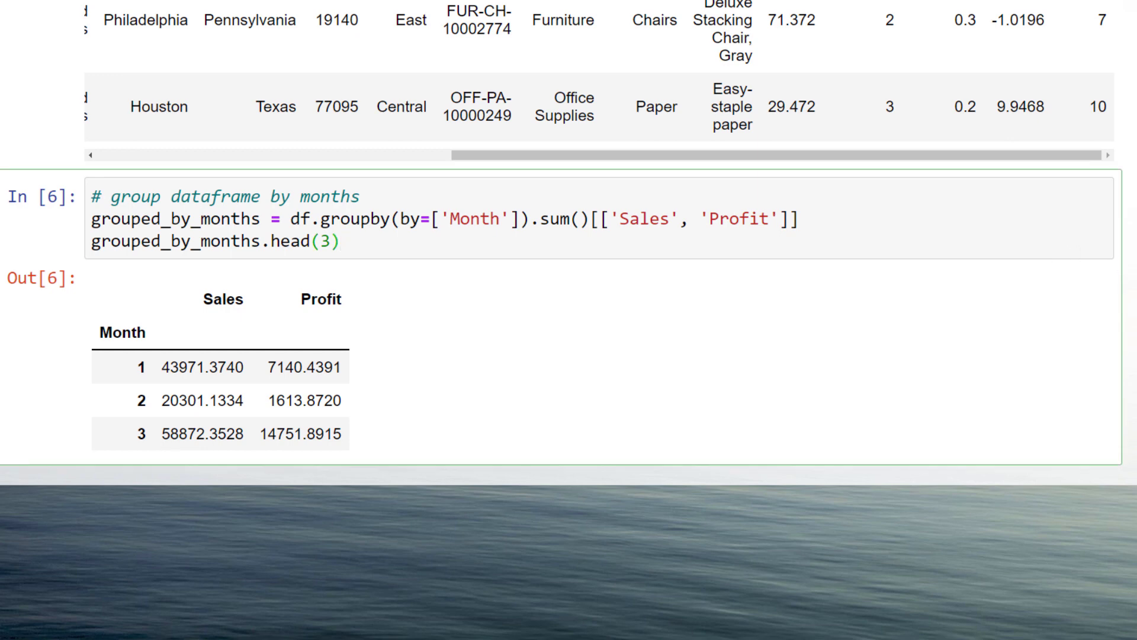
Step: Start a new cell defining bar_chart_by_month as a Bar() chain
key(b)
key(Return)
text(# plot sales & profit)
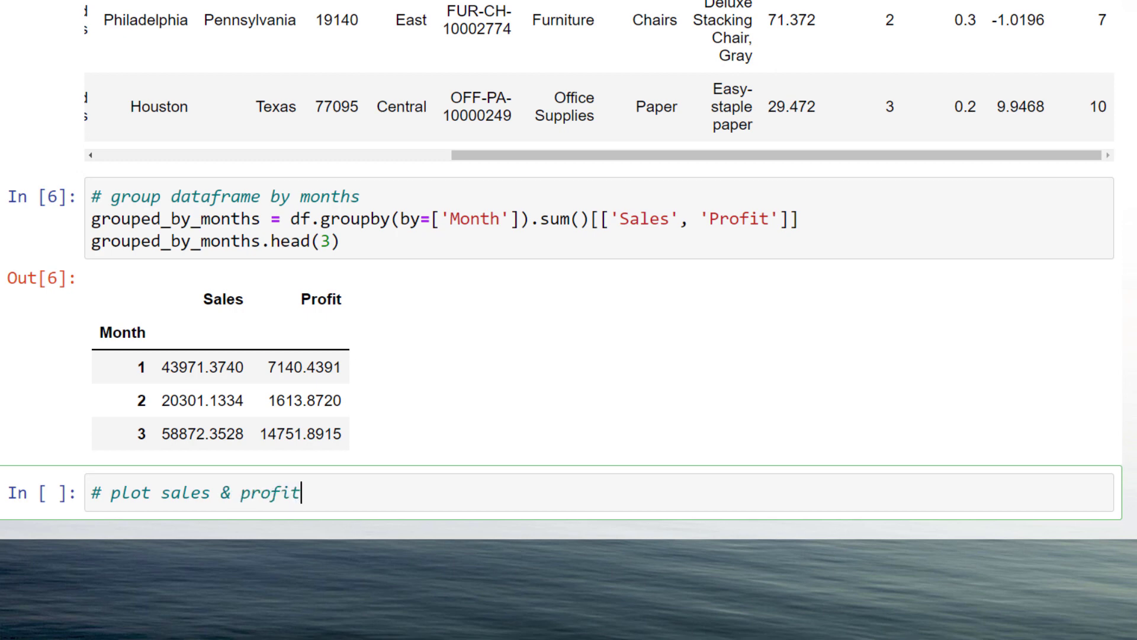
text( by)
text( months)
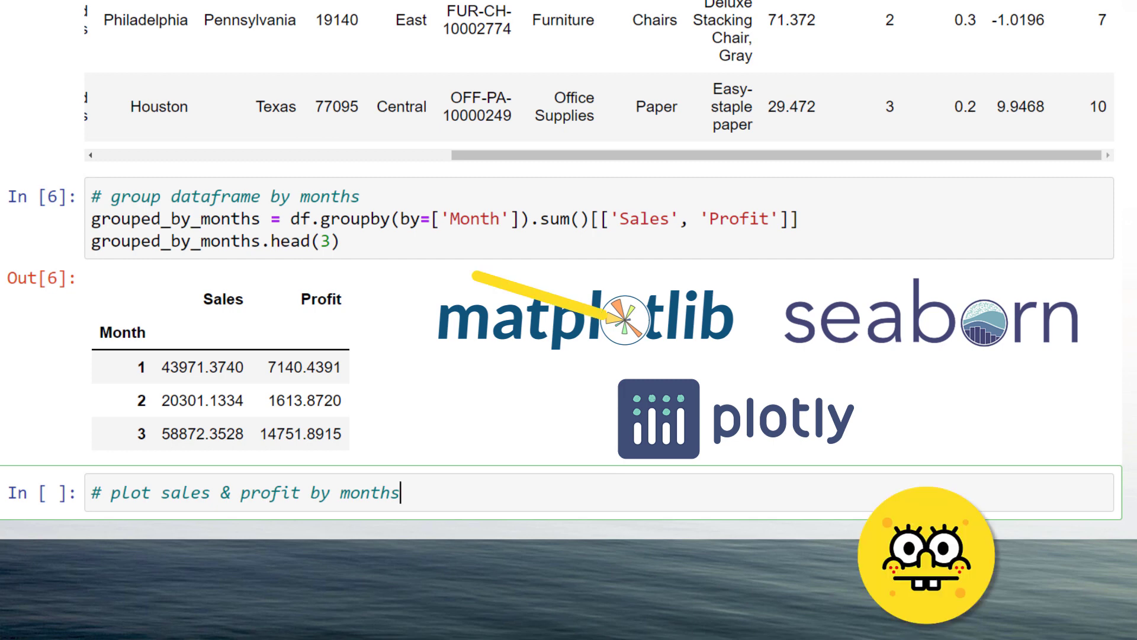
key(Return)
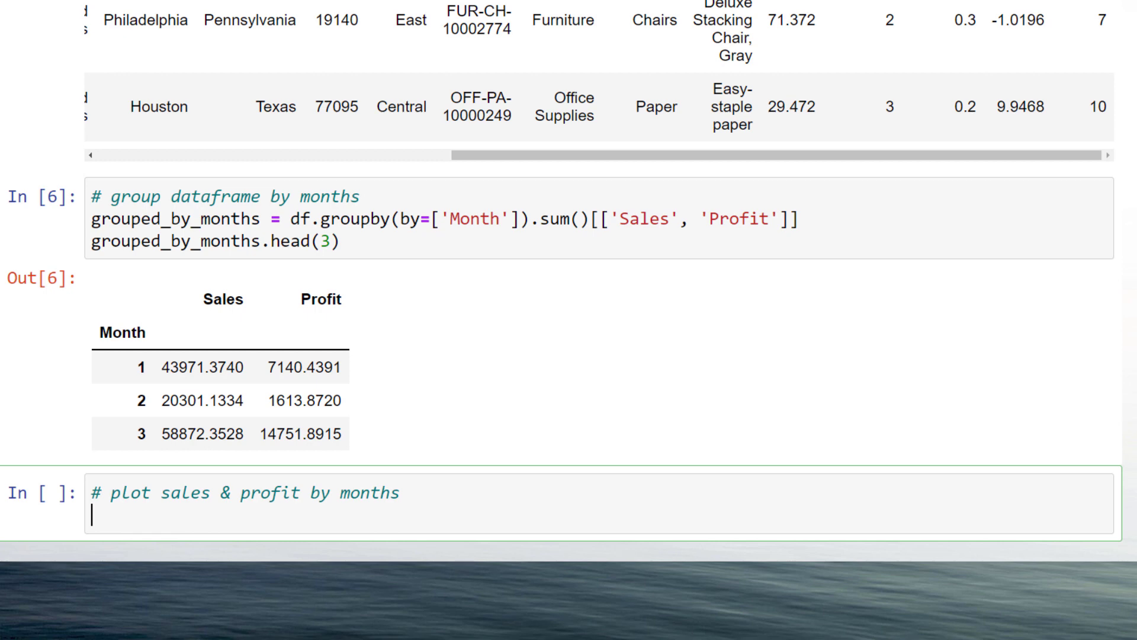
text(bar_chart)
text(_by_month = ()
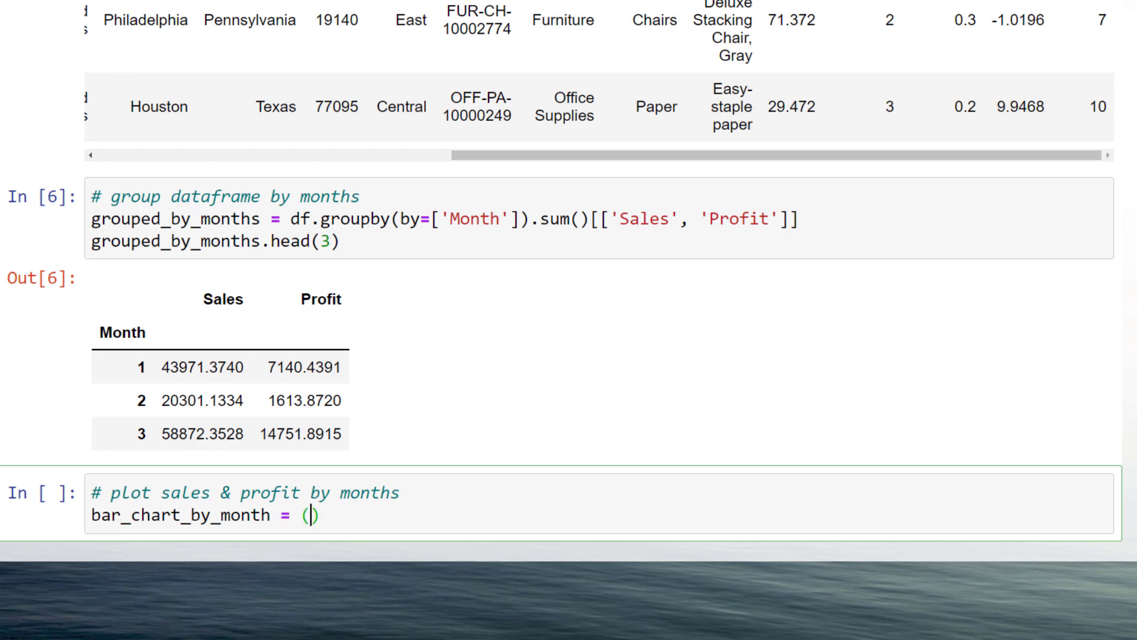
key(Return)
key(Return)
key(Up)
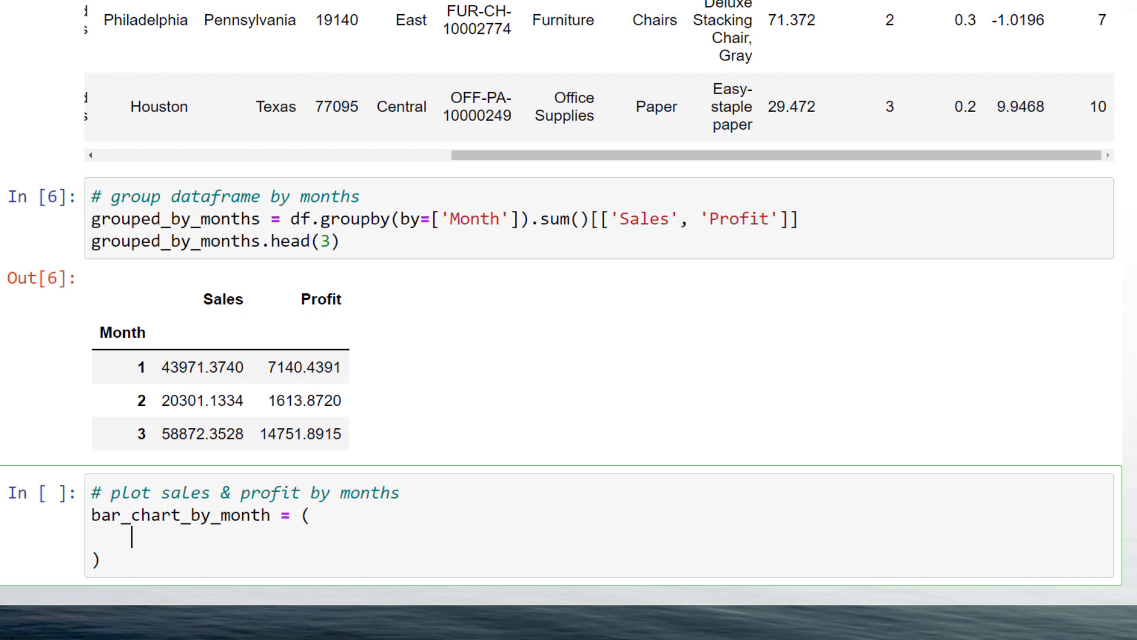
text(Bar()
key(Return)
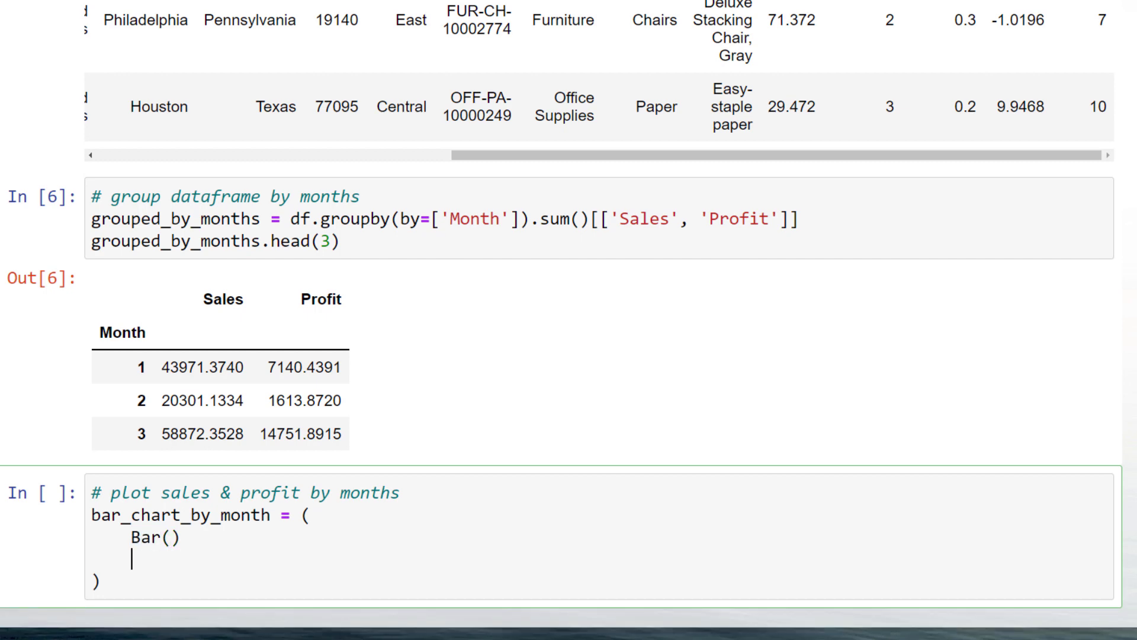
text(add_xaxis(grouped_)
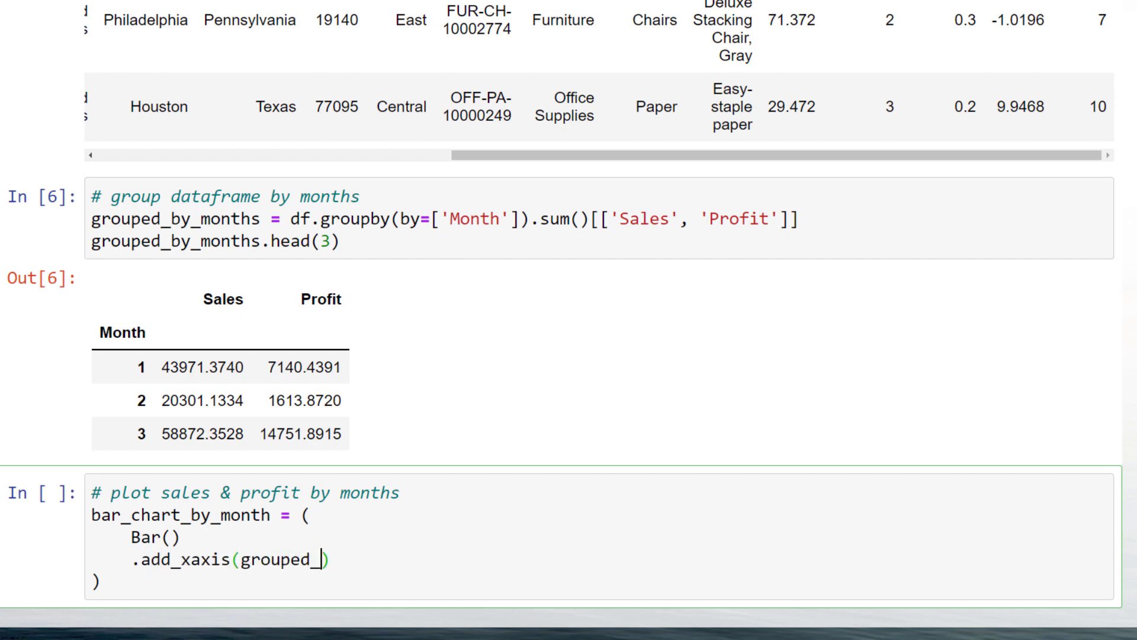
text(by_months)
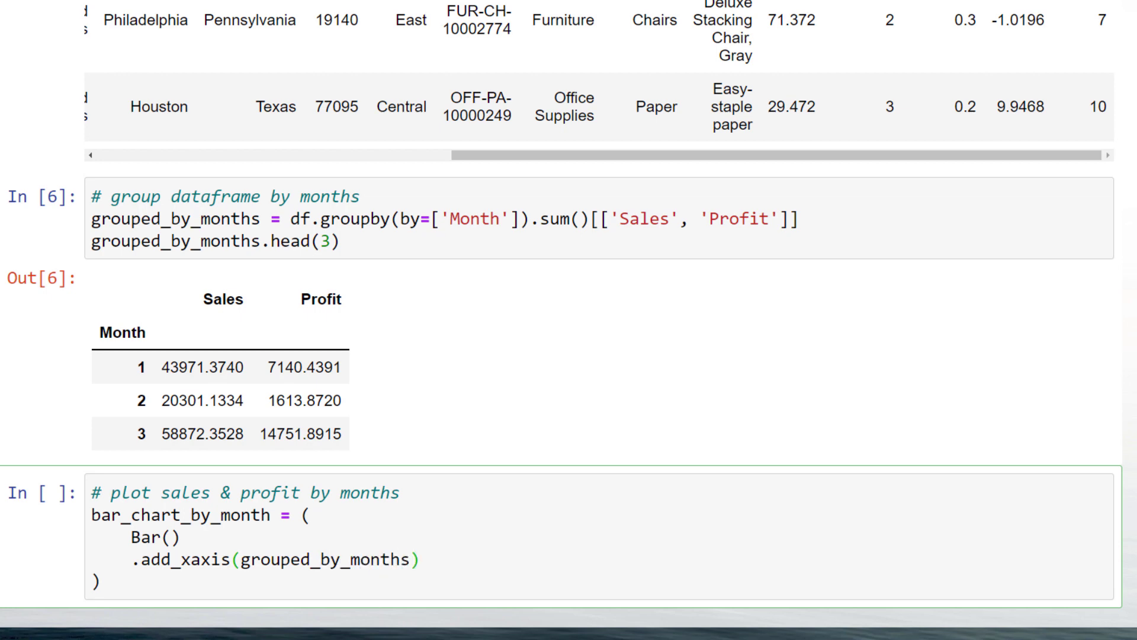
text(.index.tolist()))
Step: Add month x-axis, Sales and Profit series, title 'Sales & Profit by months' ('in USD'), and render
key(Return)
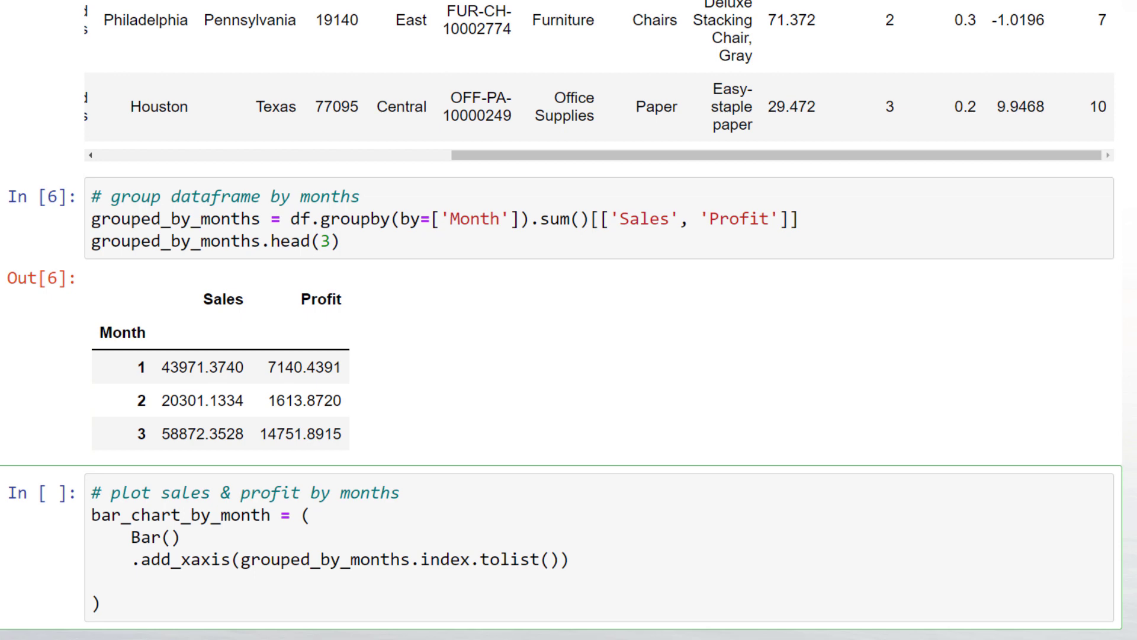
text(.add_yaxis('Sales', grouped_)
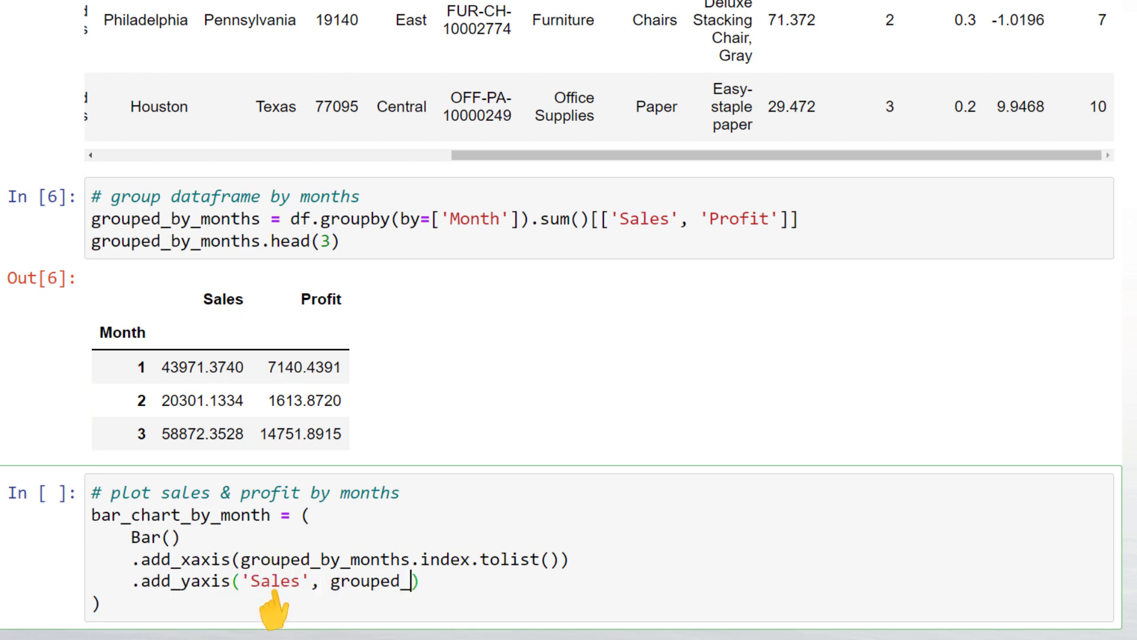
text(by_months['Sales'].round)
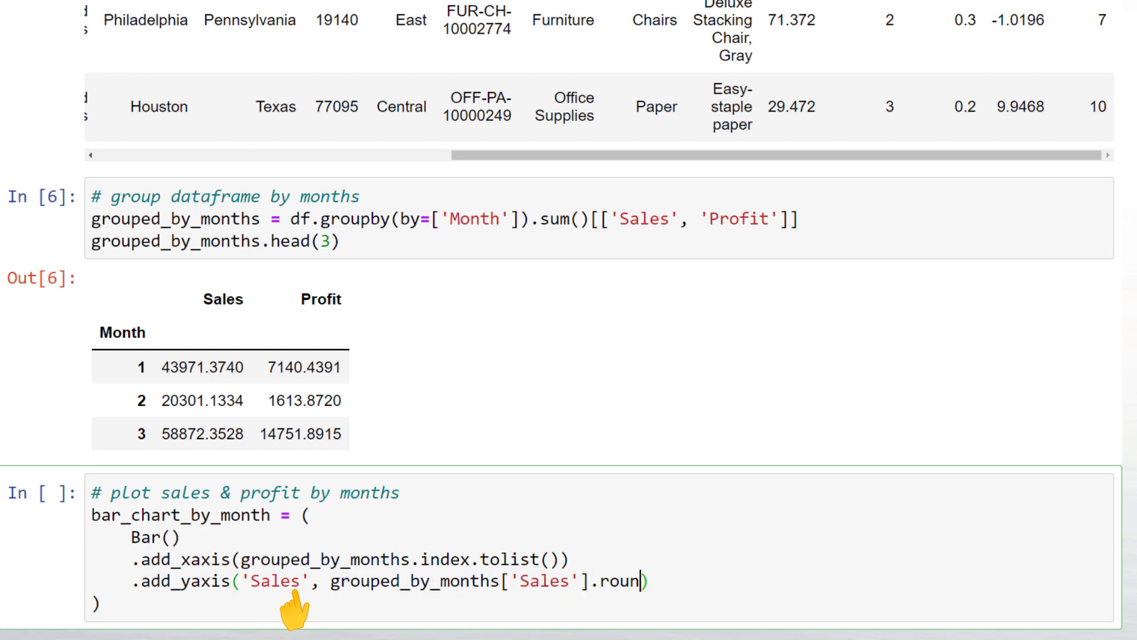
text((0).tolist())
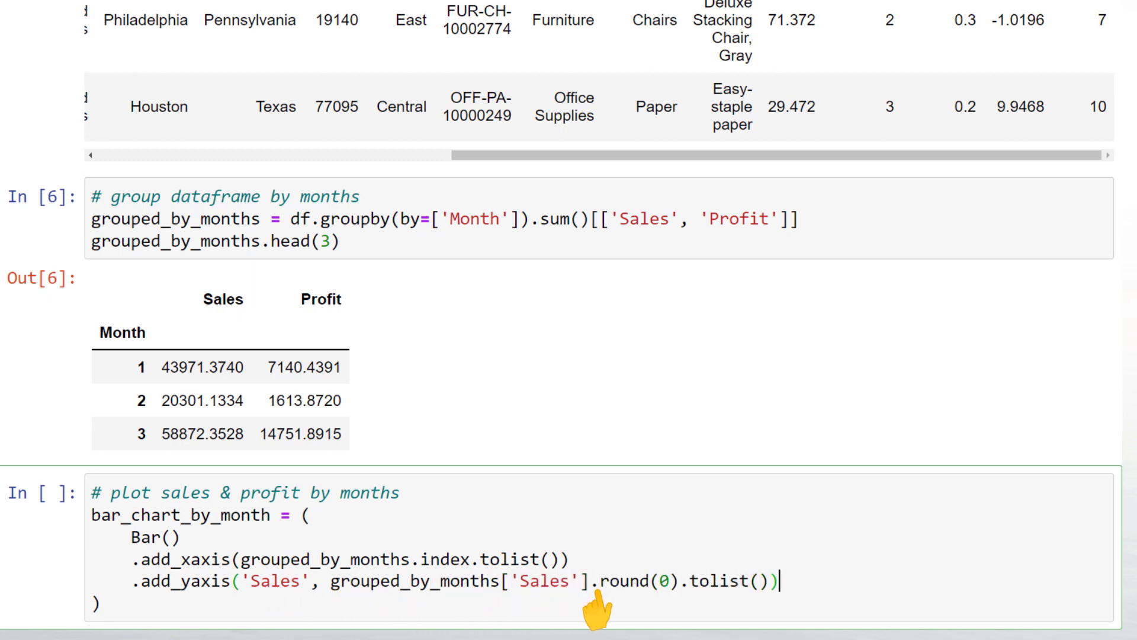
key(End)
key(Return)
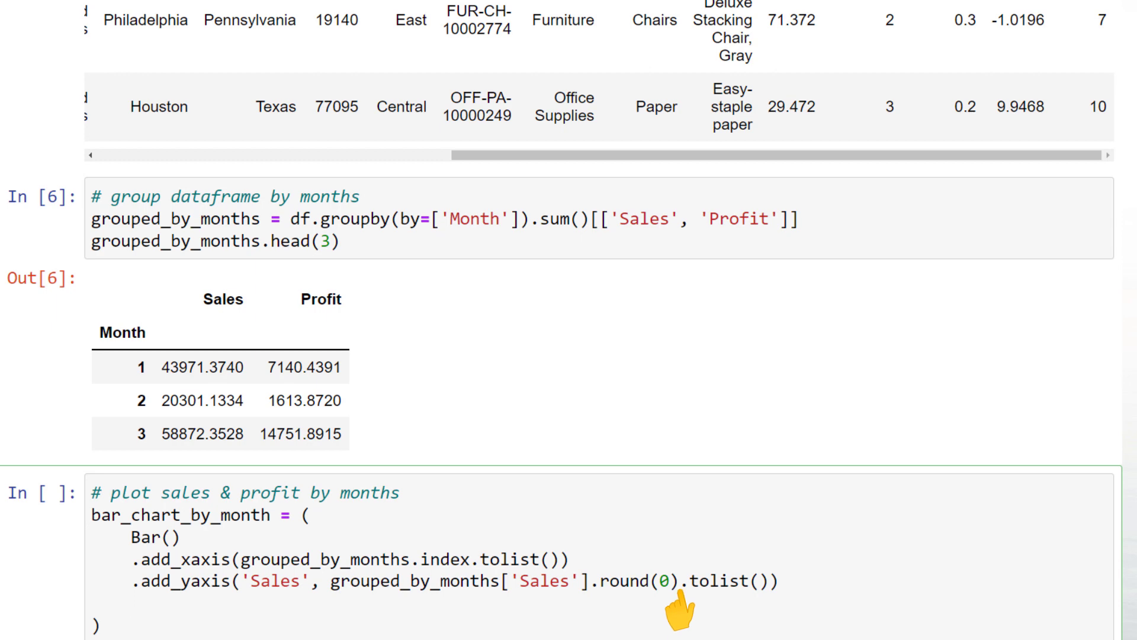
text(.add_yaxis('Profit', grouped)
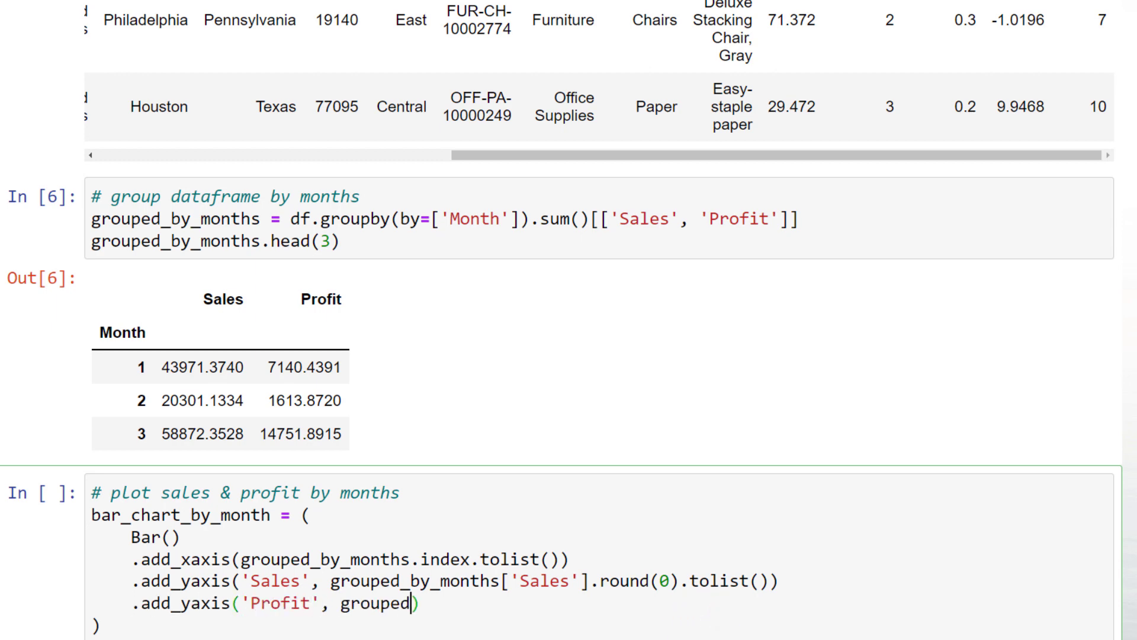
text(_by_months['Profit'].round(0).tolist()))
key(Return)
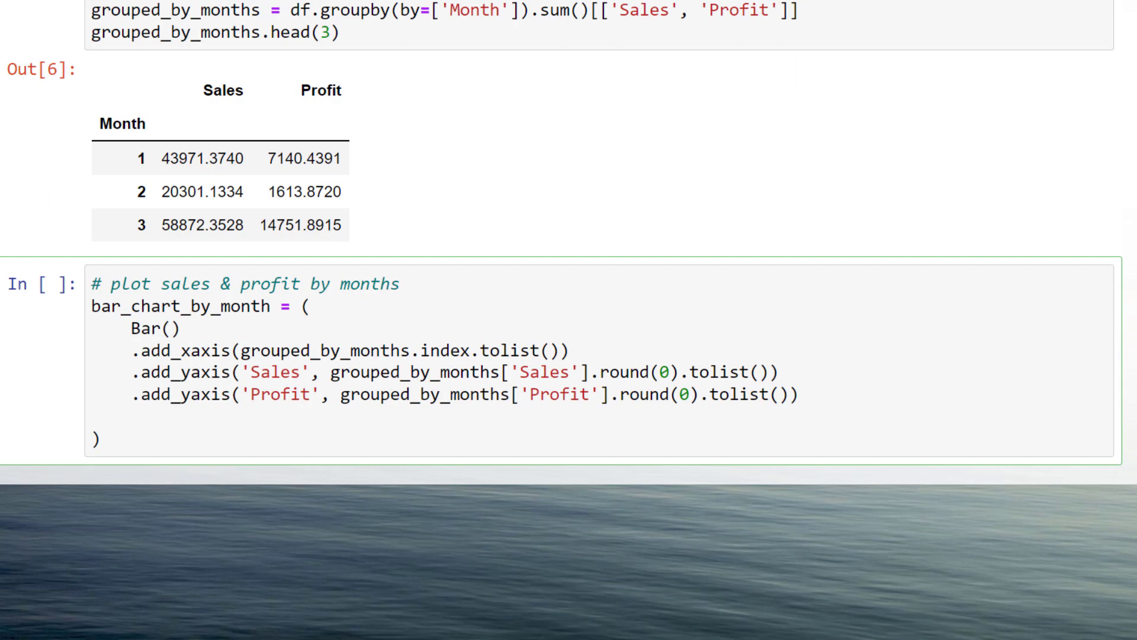
text(.set_global_opts()
key(Return)
text(title_opts=opts)
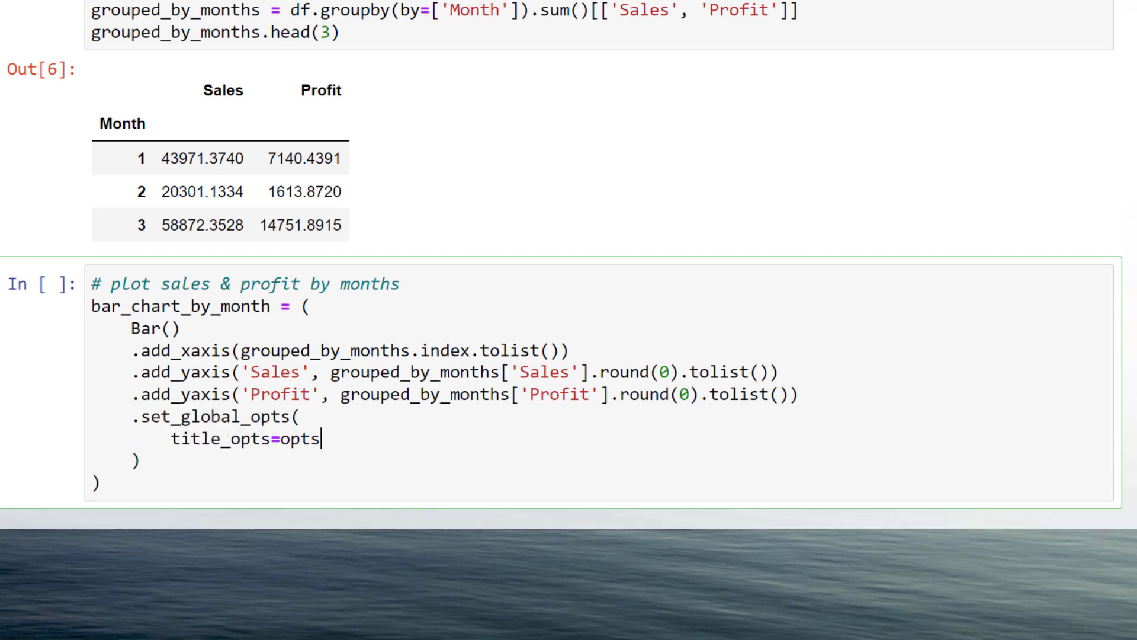
text(.TitleOpts(title='Sales & Profit by month', subtitle='in USD)
key(Down)
key(Down)
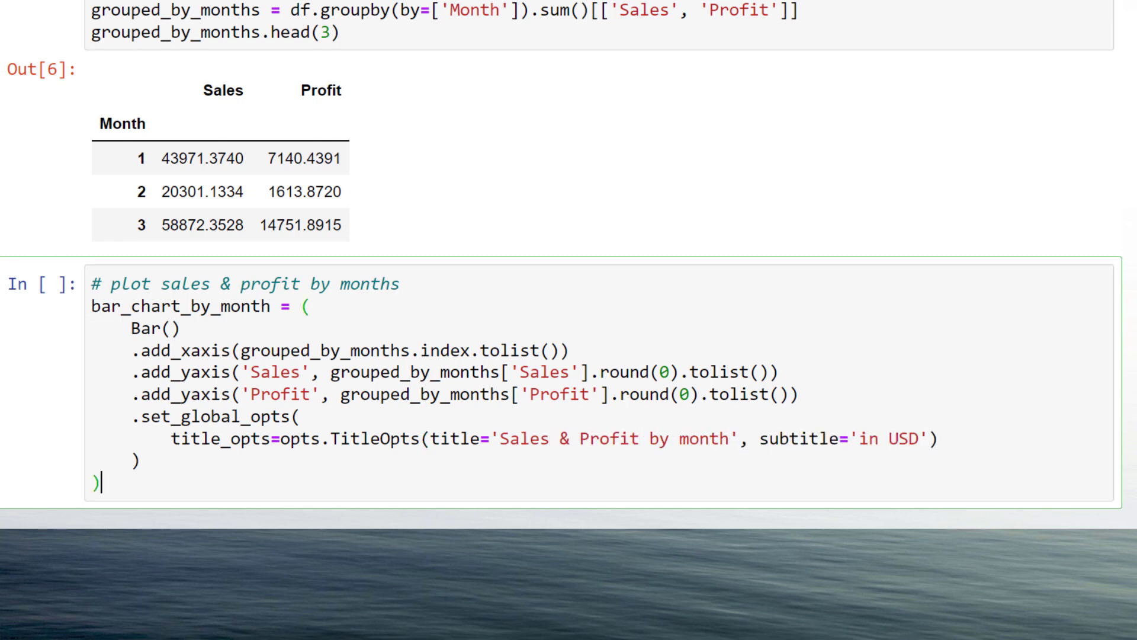
key(shift+Return)
text(bar_chart_by_month.re)
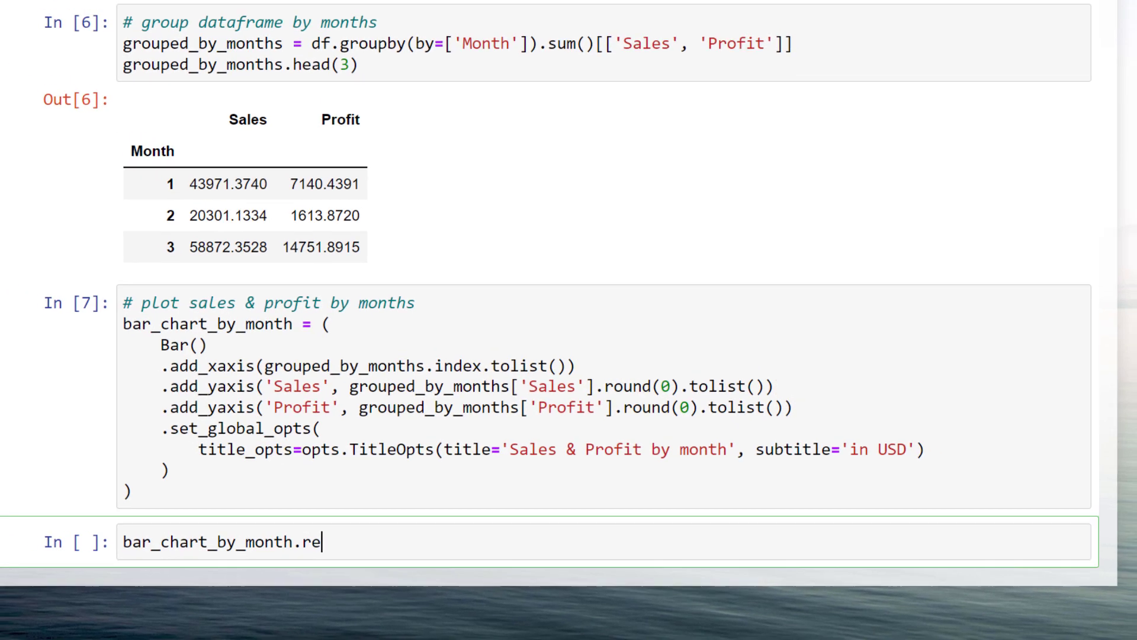
text(nder_notebook())
key(shift+Return)
scroll(1067, 495, down, 3)
scroll(1067, 495, down, 2)
scroll(1066, 494, down, 1)
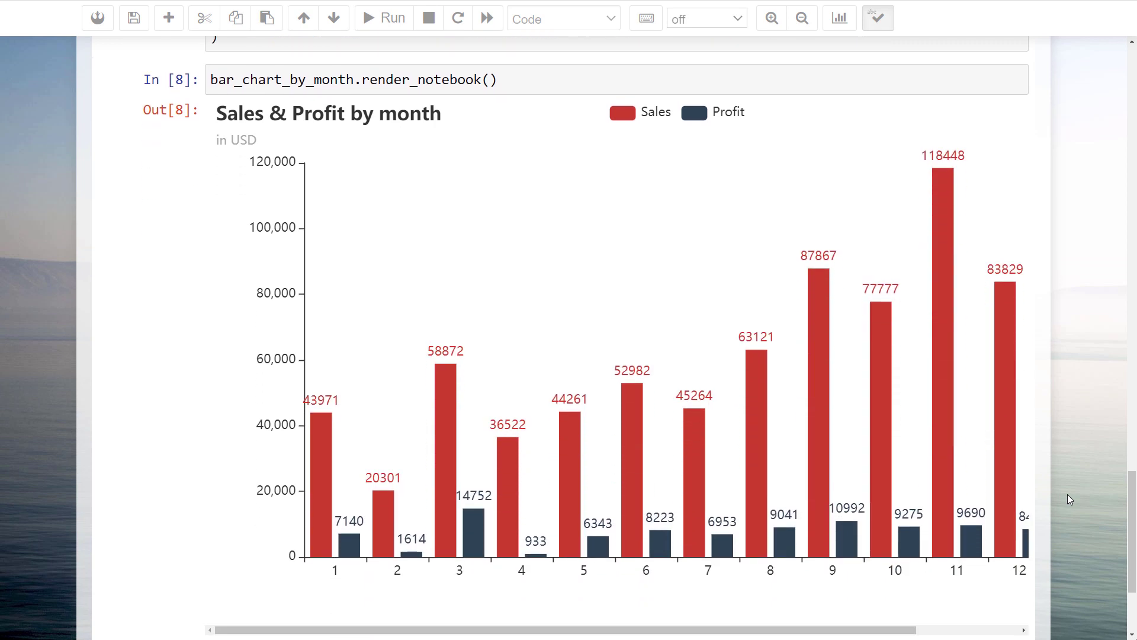
click(697, 118)
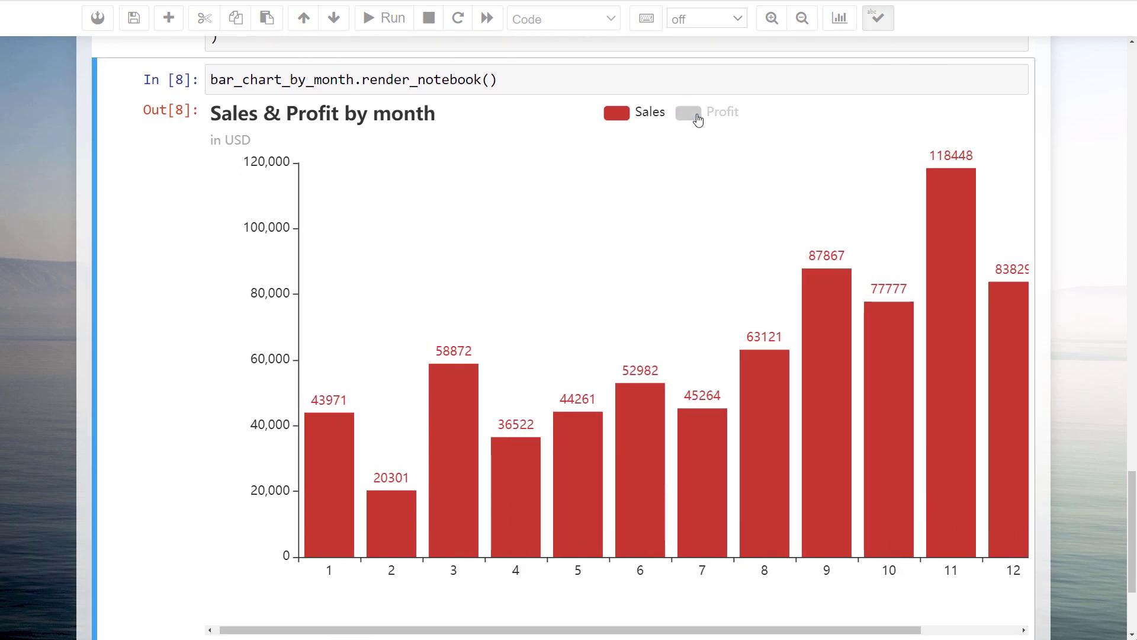
click(697, 118)
click(645, 113)
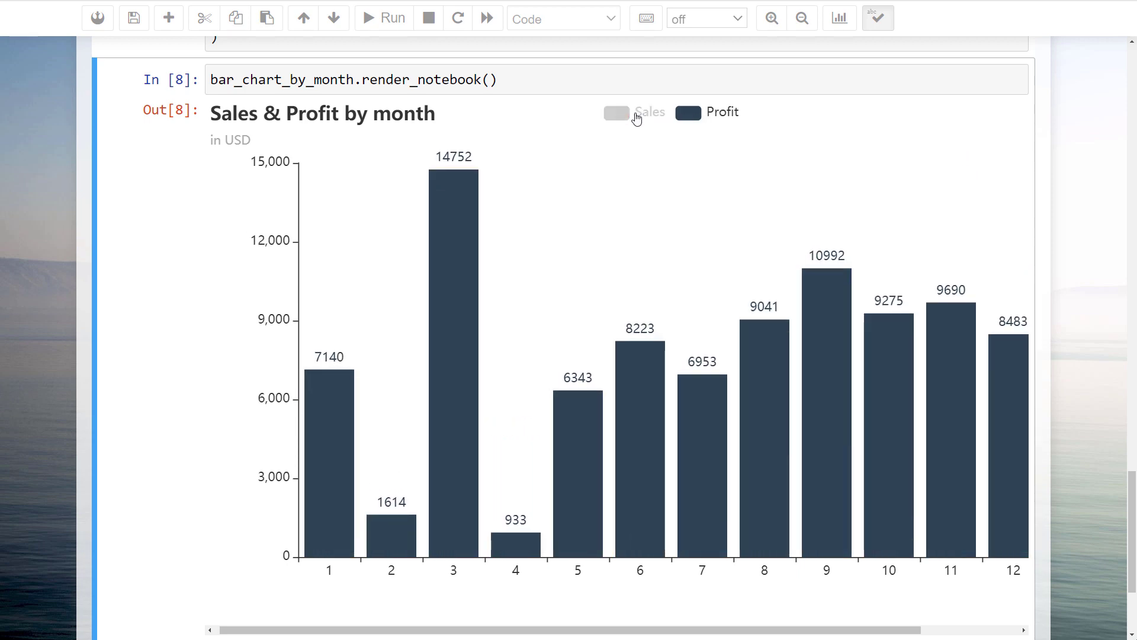
click(636, 119)
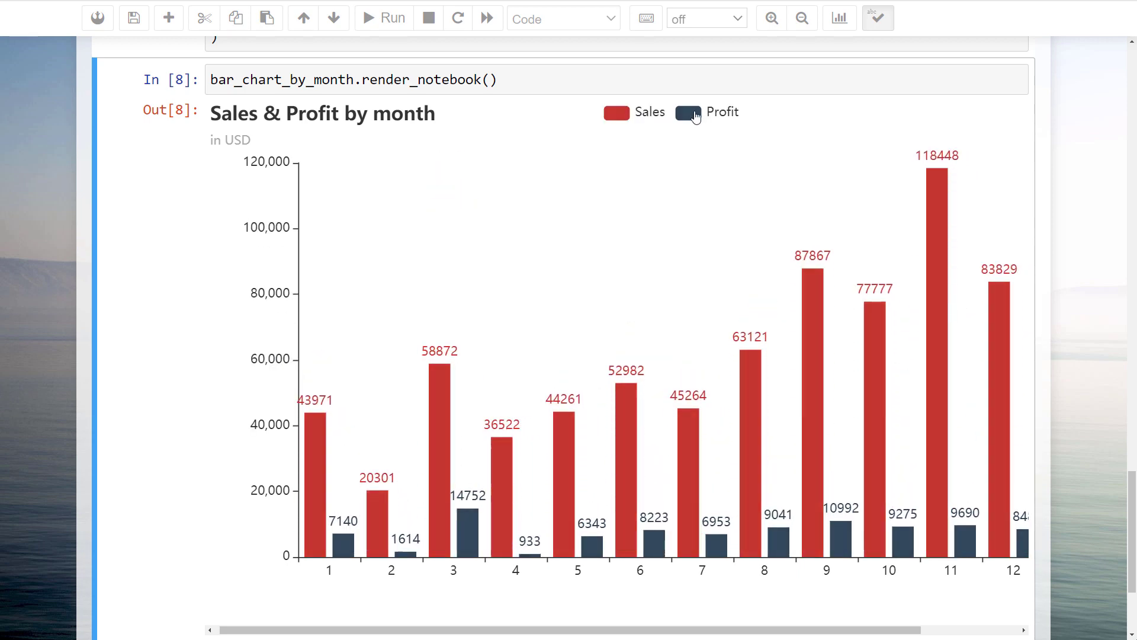
click(699, 116)
click(699, 117)
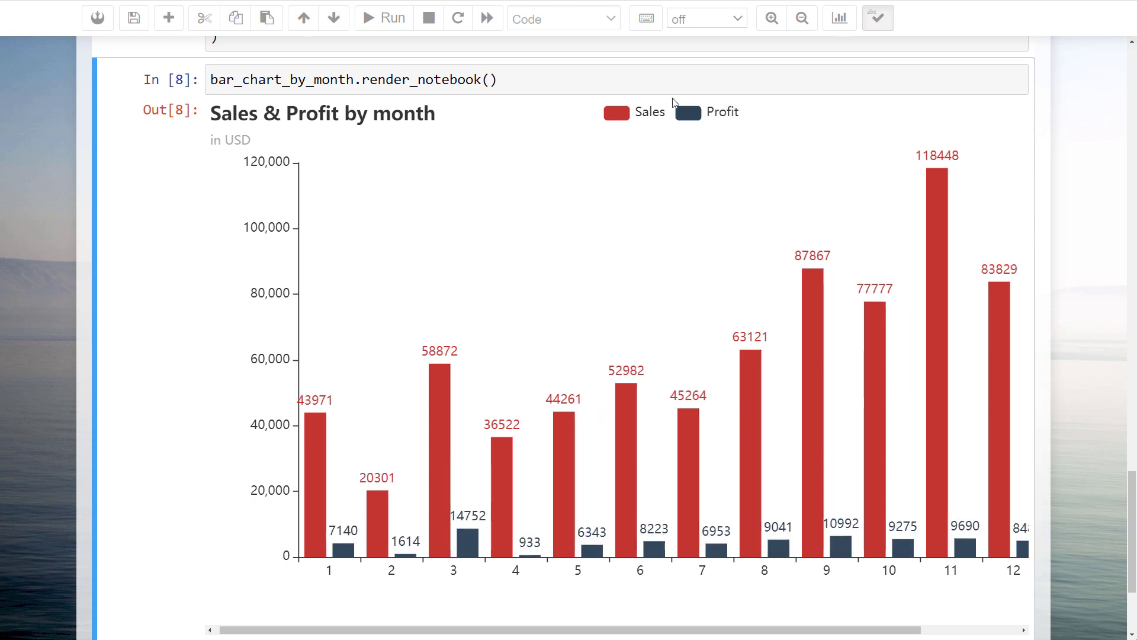
click(645, 80)
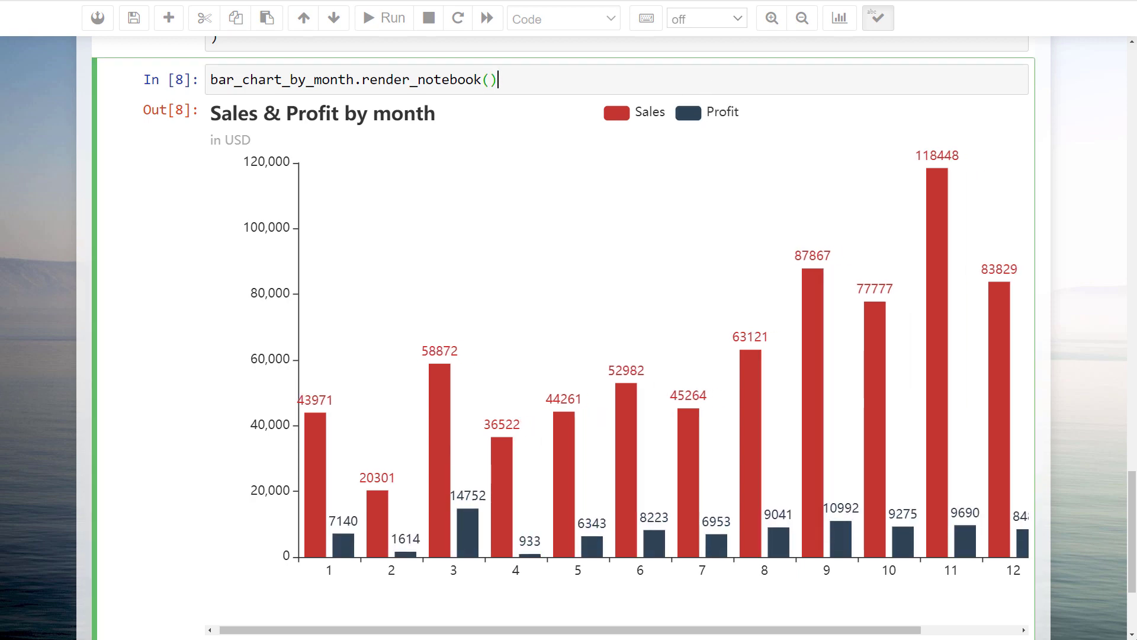
scroll(330, 445, down, 3)
Step: Sum Sales by Sub-Category, sort by Sales, and show head(3): Fasteners, Envelopes, Labels
click(329, 443)
text(# )
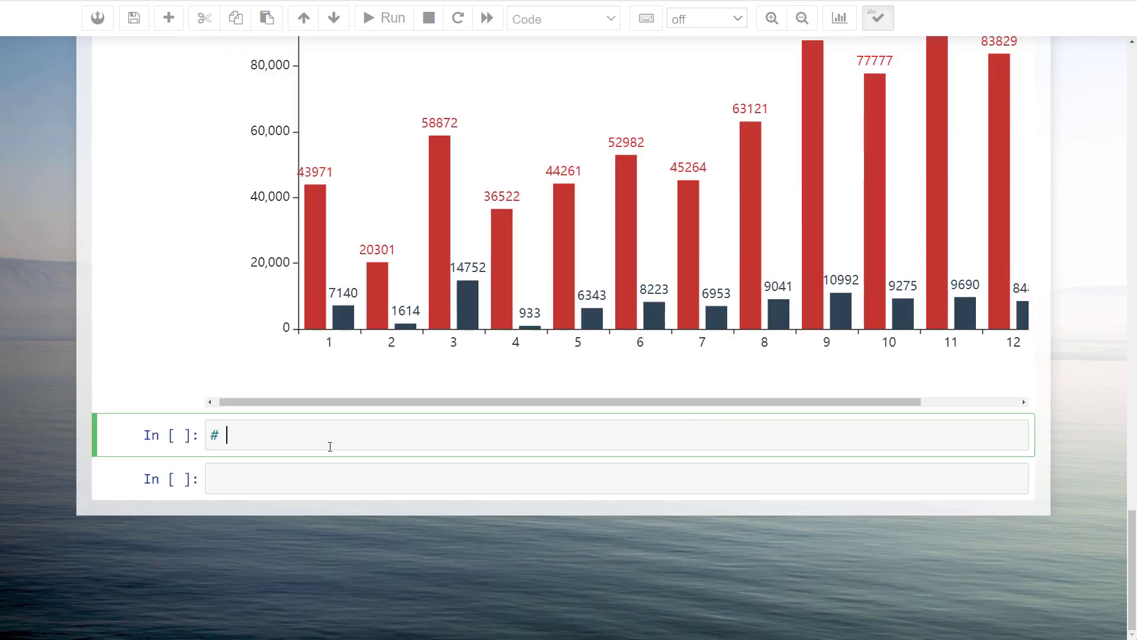
text(group data by sub-category)
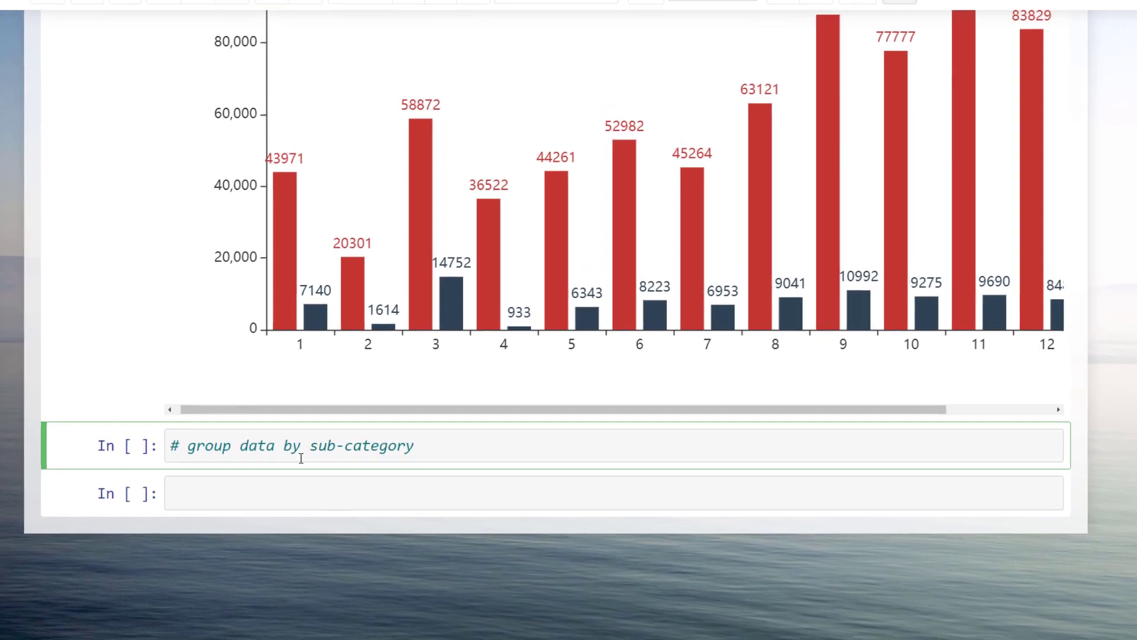
key(Return)
text(grouped_by_sub_)
text(category )
text(= df.groupby(by='Sub-Category', as_index=False).sum().sort_values(by=['Sales'])
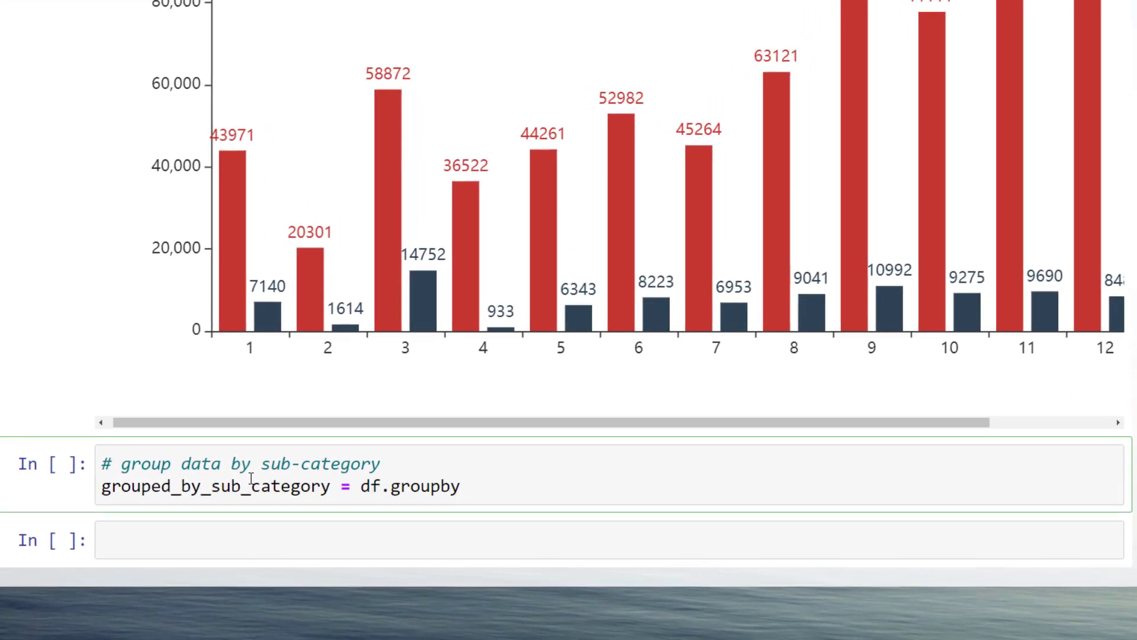
key(Return)
text(grou)
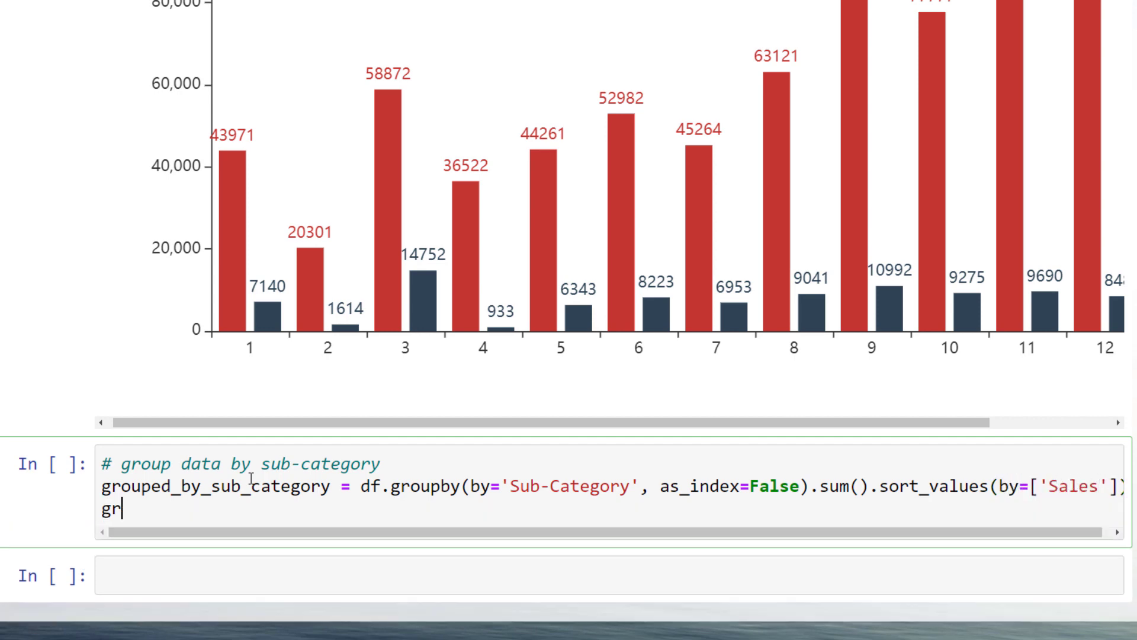
text(ped_by_sub_category.head(3))
key(shift+Return)
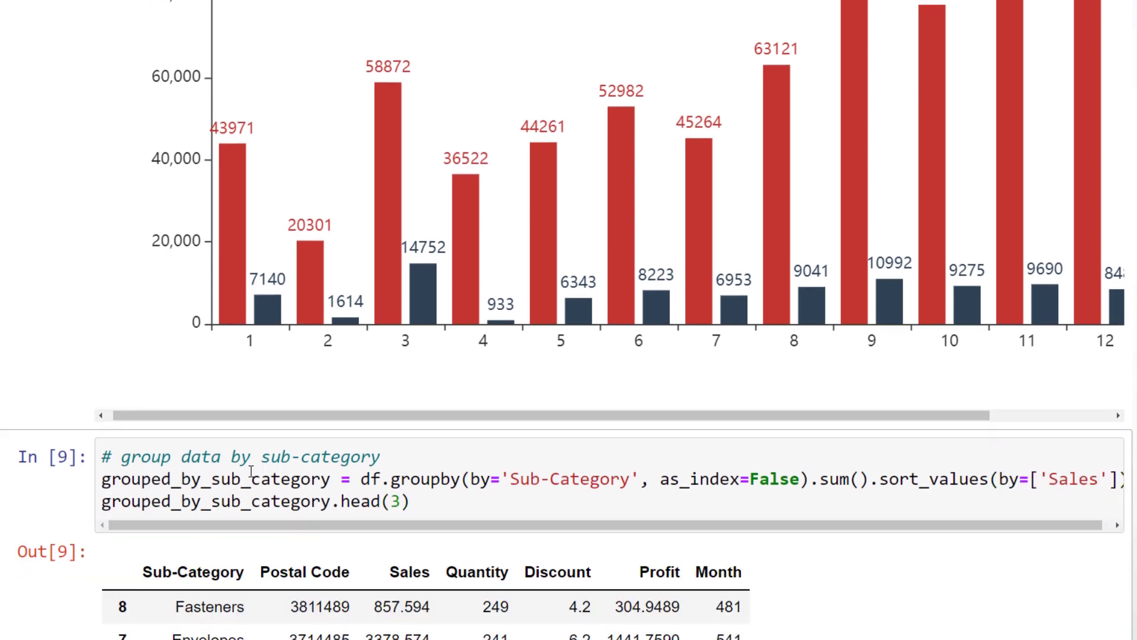
scroll(1008, 551, down, 2)
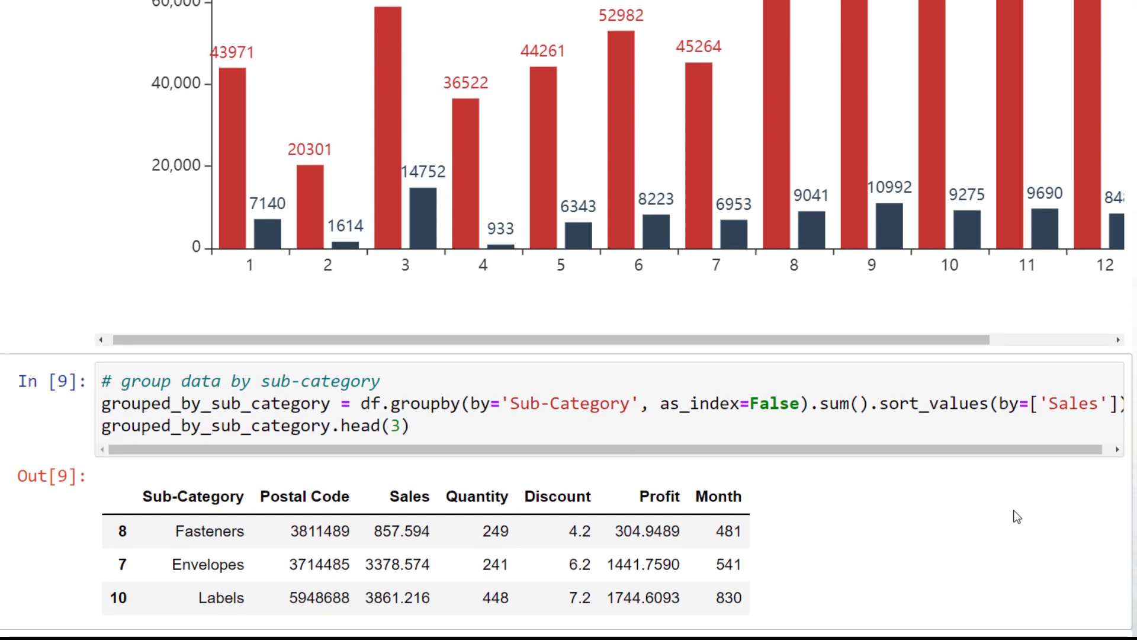
scroll(1009, 516, down, 3)
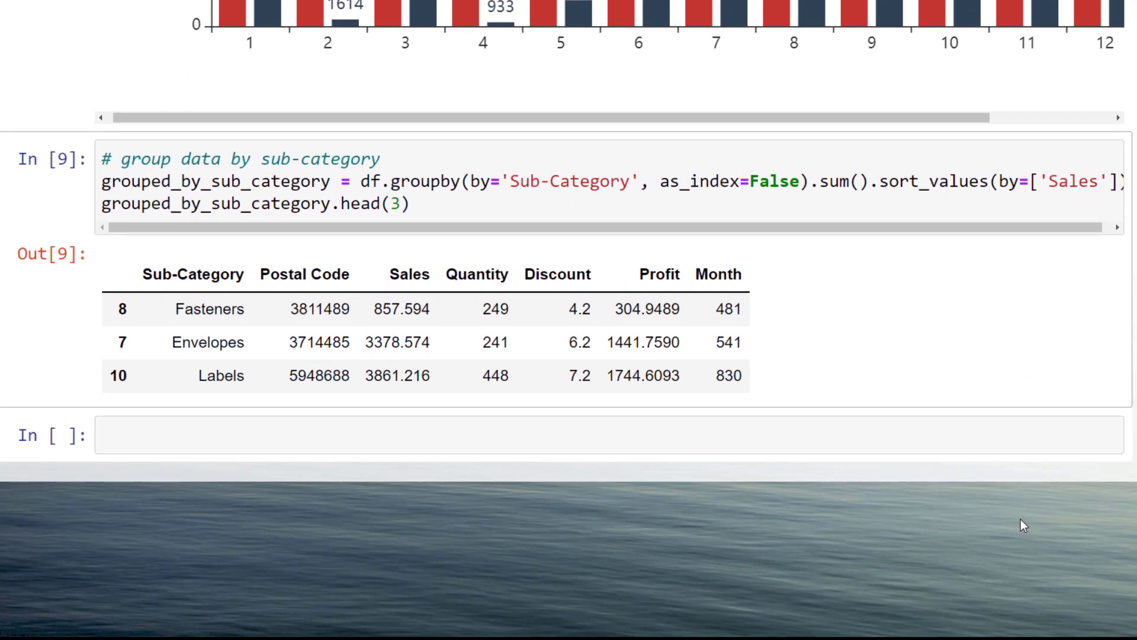
click(183, 436)
text(# plot sales & profit by subcategroy)
Step: Build and render the horizontal 'Sales & Profit by subcategory' bar chart, then add a label-options line
key(Return)
text(bar_chart_by_subcategory = (     Bar()     .add_x)
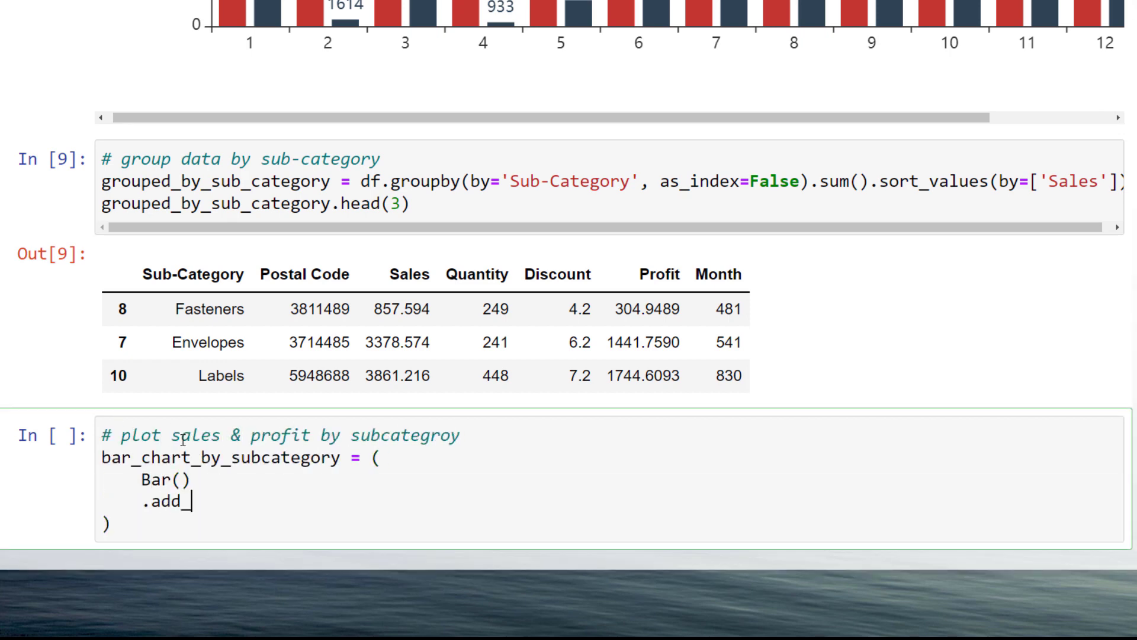
text(axis(grouped_by_sub_category['Sub-Category'].tolist())     .add_yaxis('Sales', grouped_by_sub_c)
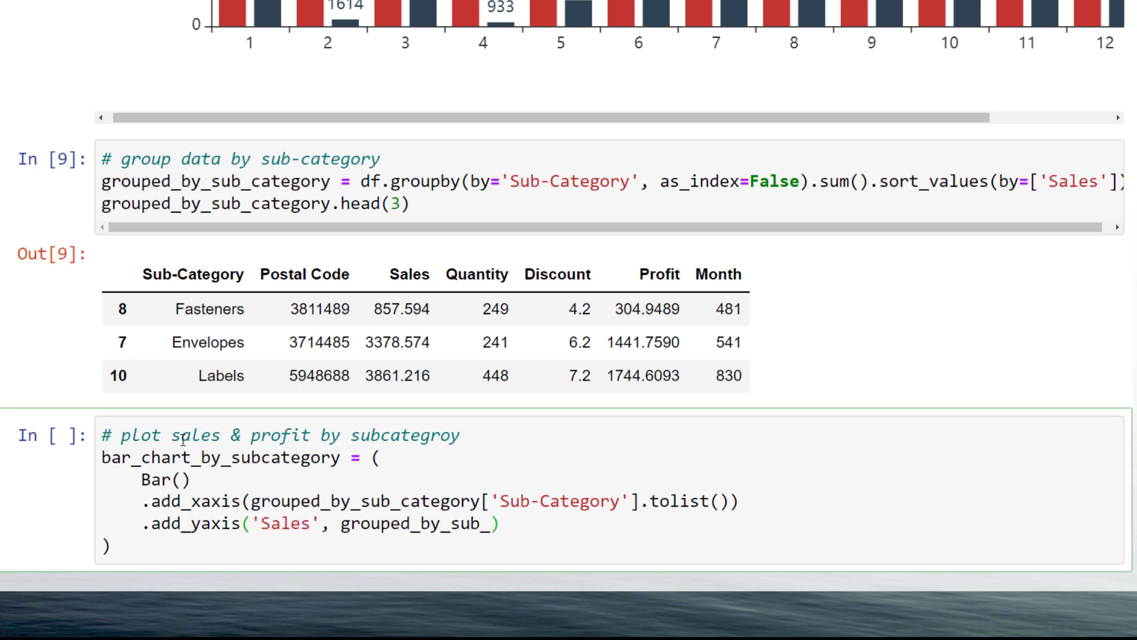
text(ategory['Sales'].round(0).tolist())     .add_yaxis('Profit', grouped_by_sub_category['Profit'].round(0).tolist())     .reversal_axis()     .set_global_opts(         title_opts=opts.TitleOpts(title=)
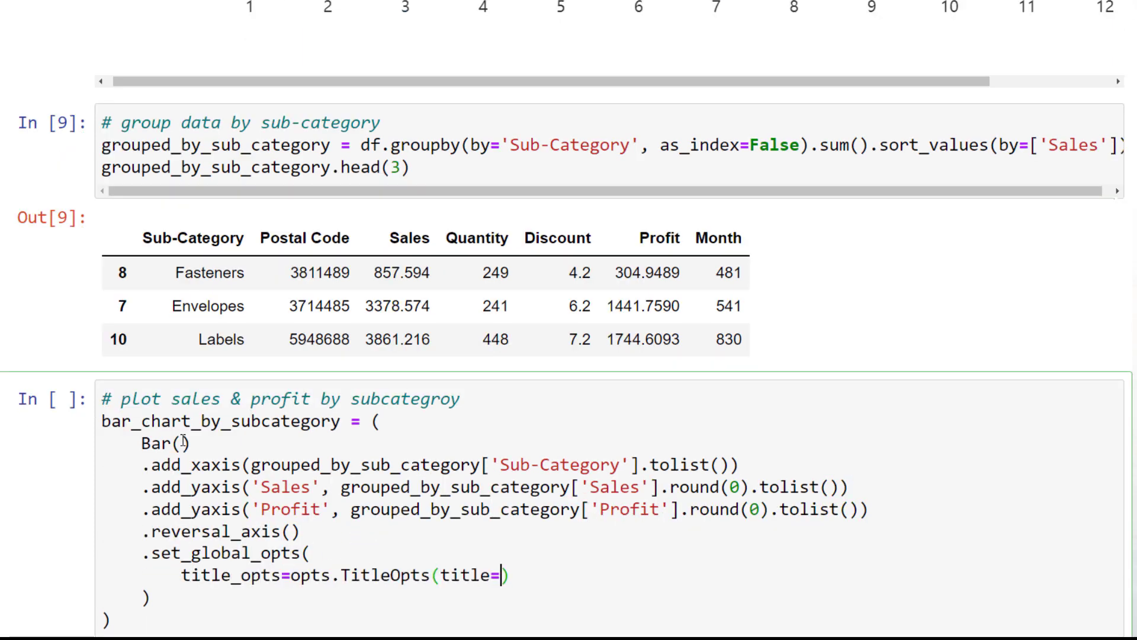
text('Sales & Profit by subcategory', subtitle='in USD')
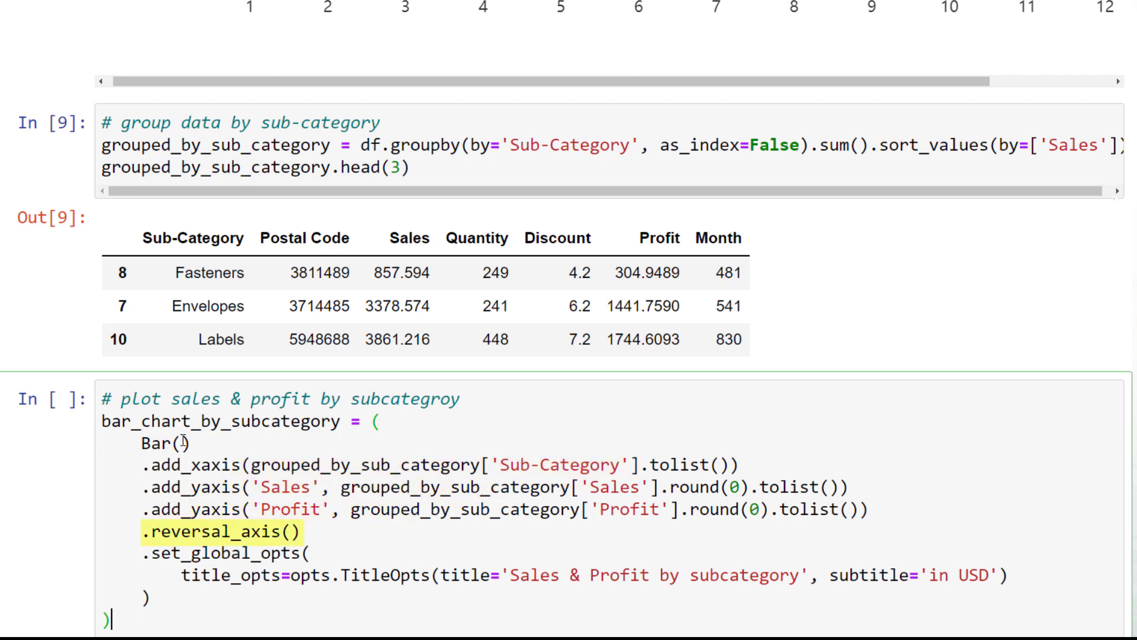
key(shift+Return)
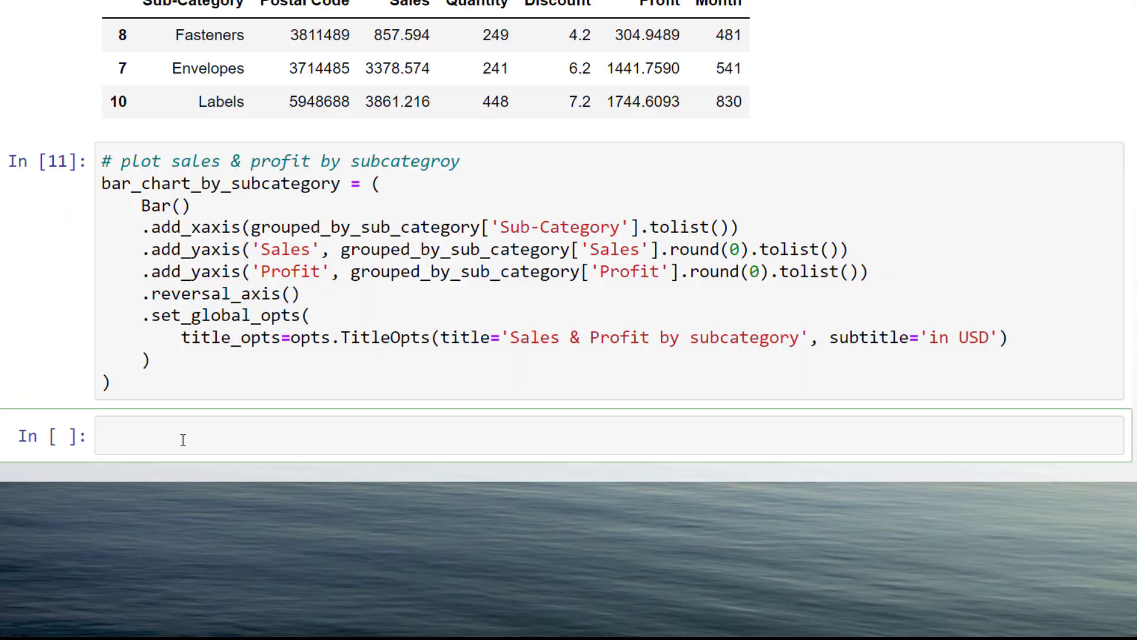
text(bar_chart_by_subcategory.render_notebook())
key(shift+Return)
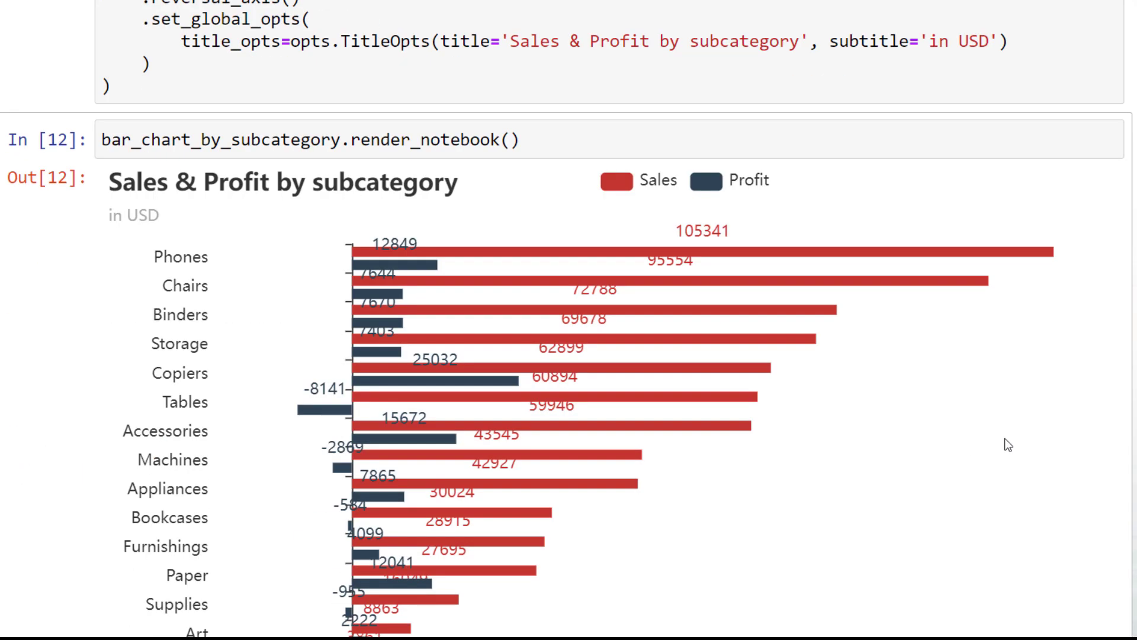
scroll(1007, 445, up, 1)
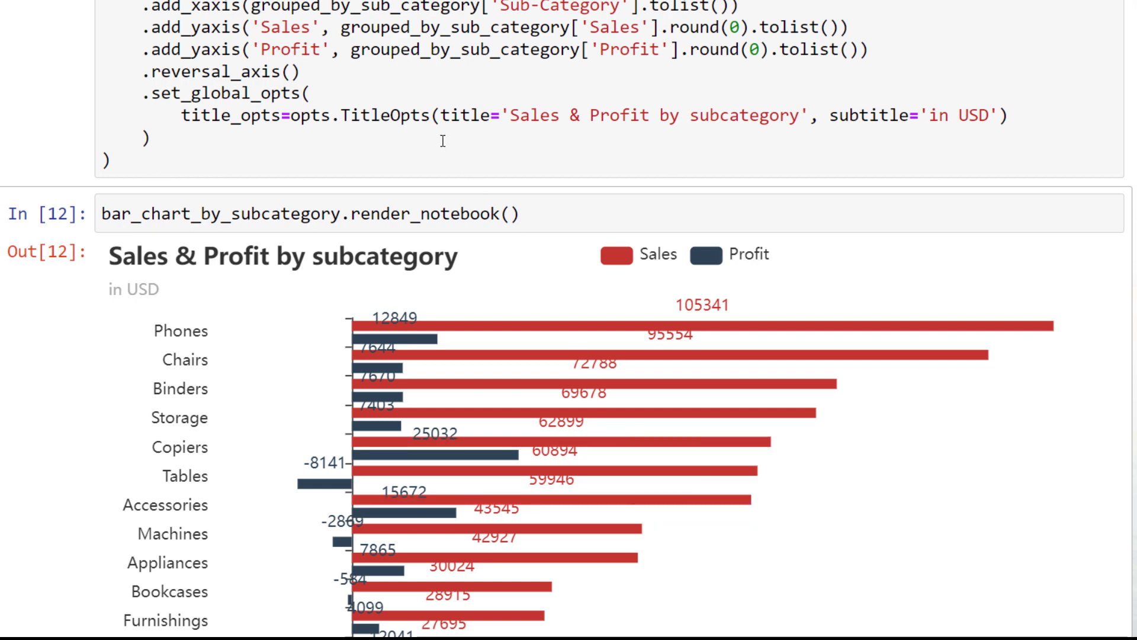
click(317, 65)
key(Return)
text(.set_series_)
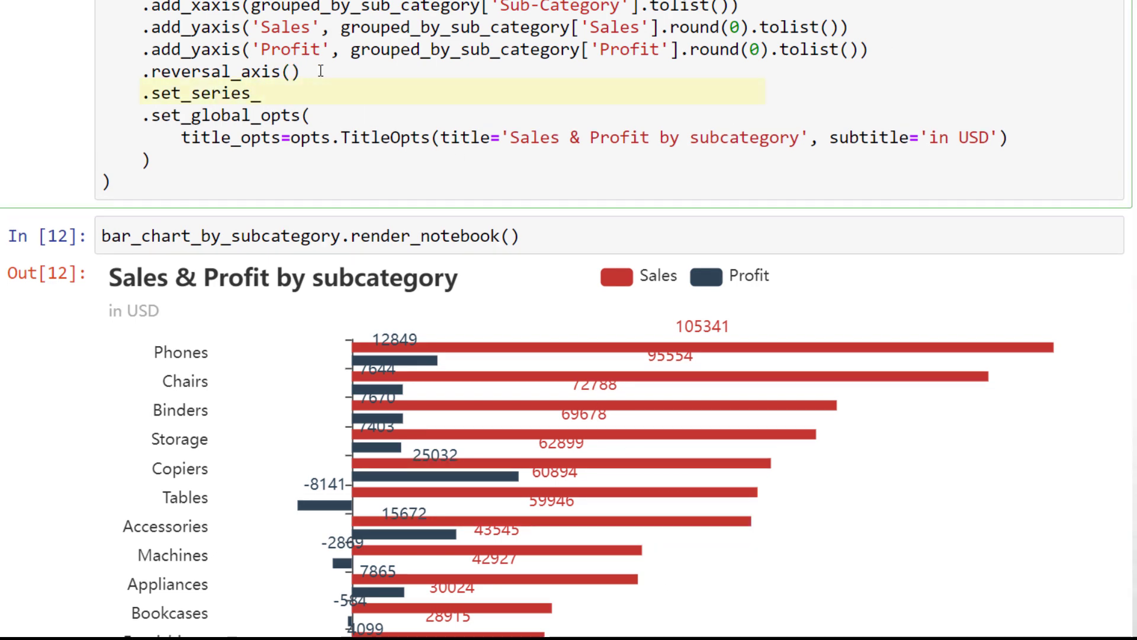
text(opts(label_opts=opts.LabelOpts(position='right)
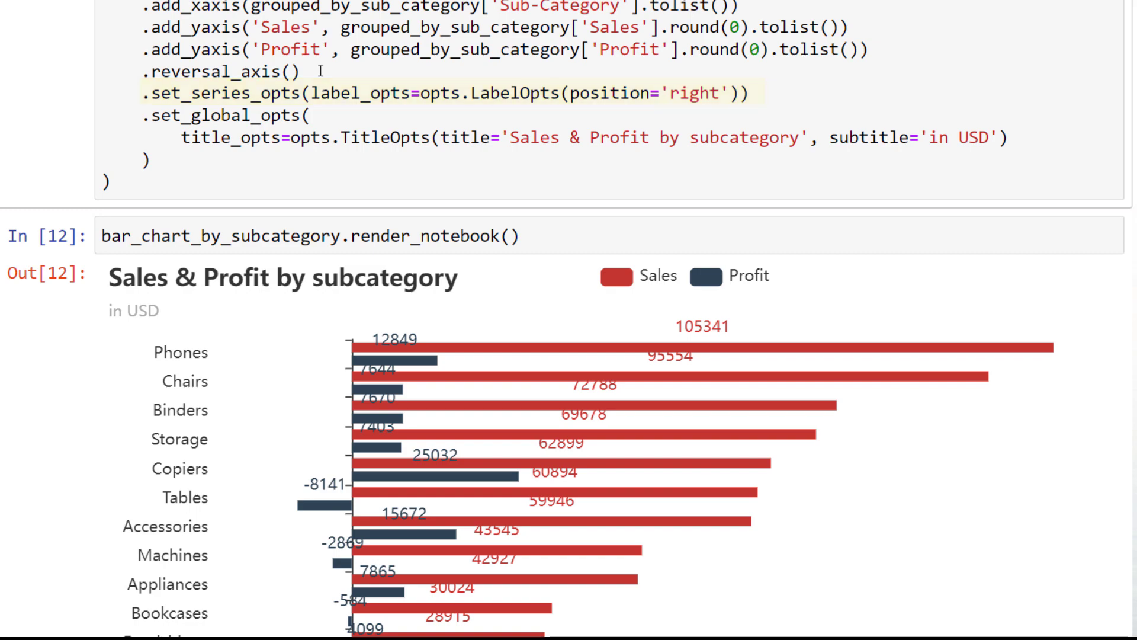
Step: Redraw the chart with right-side value labels and toggle the Sales bars off and back on
key(shift+Return)
key(shift+Return)
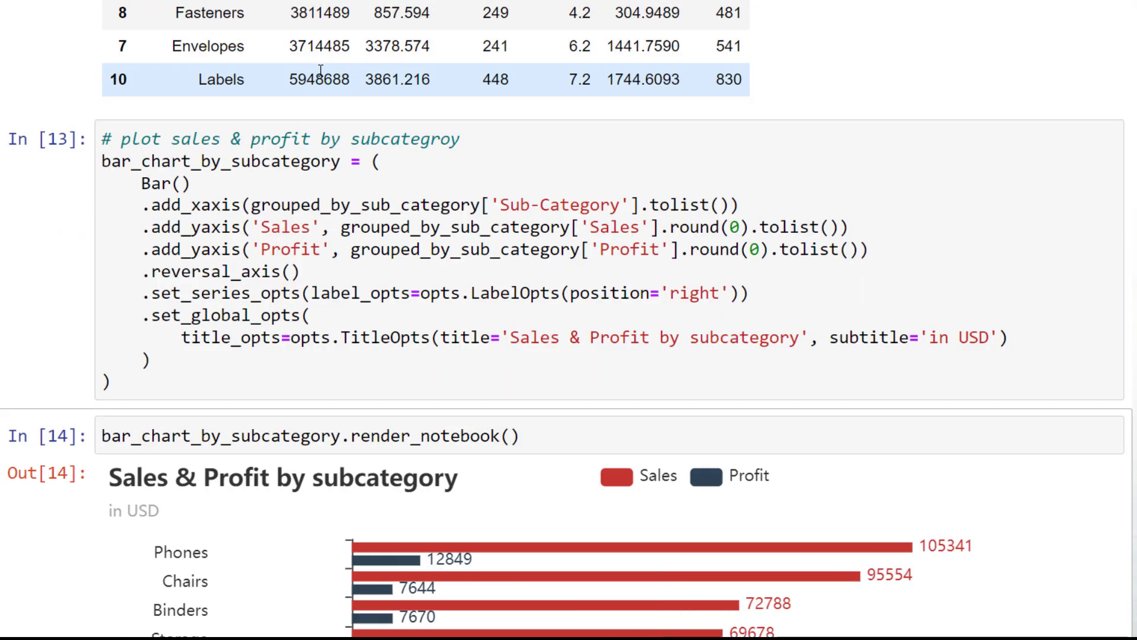
scroll(319, 71, down, 3)
scroll(323, 75, down, 3)
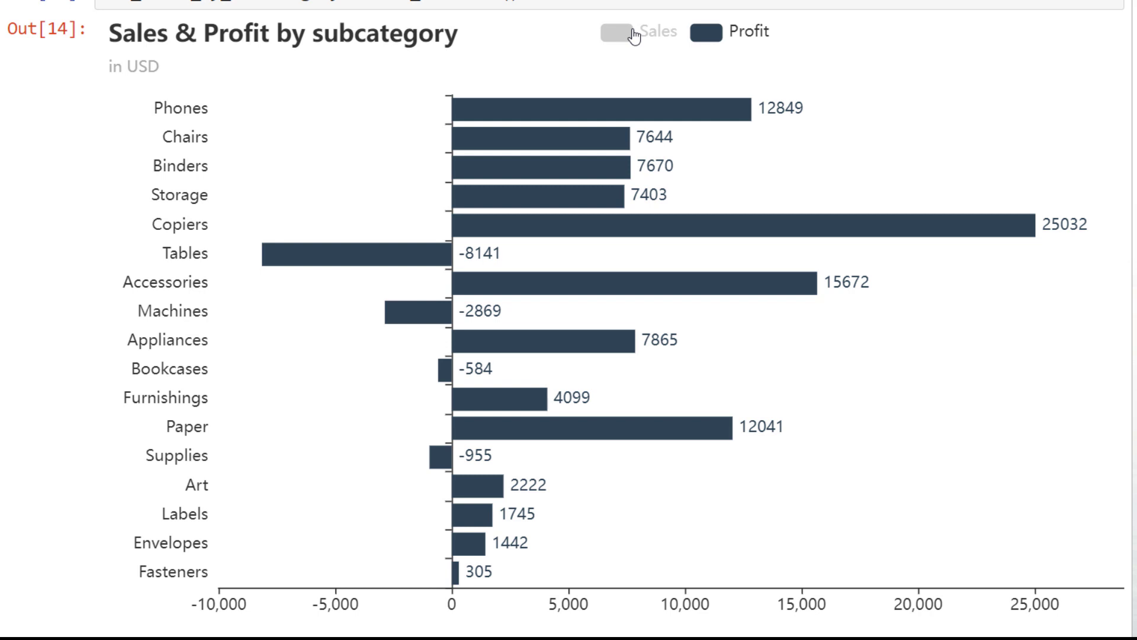
click(633, 36)
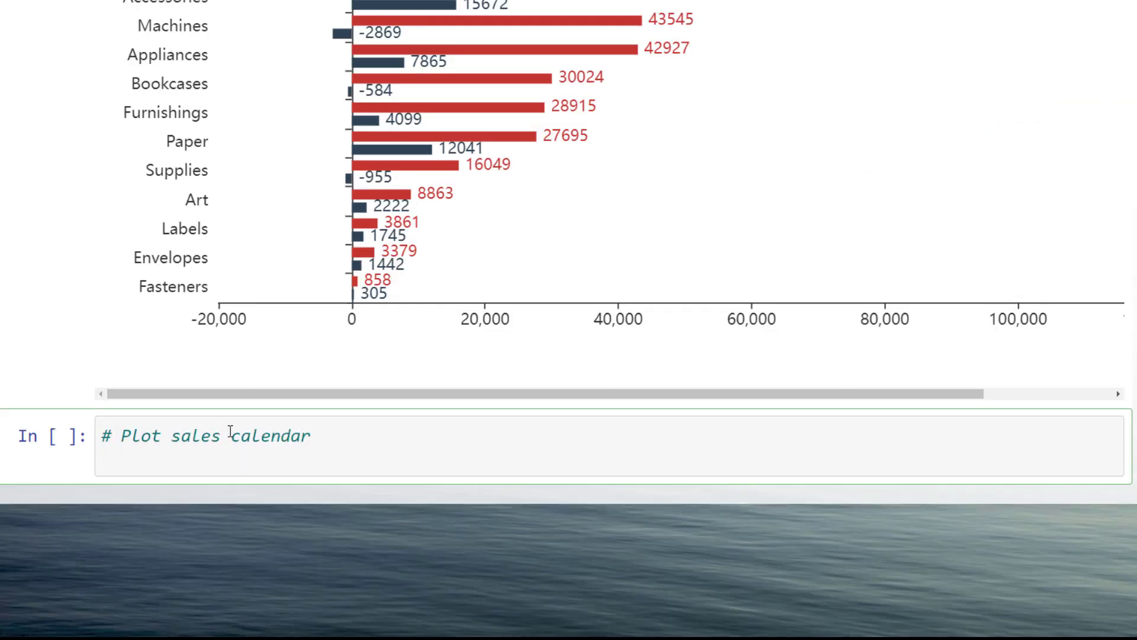
text(sales_by_date = df.groupby(by='Order Date').sum()[['Sales']].round(0))
key(Return)
text(sales_by_date.head(3))
Step: Sum Sales per Order Date and preview the reset-index date table
key(ctrl+Return)
scroll(229, 432, down, 3)
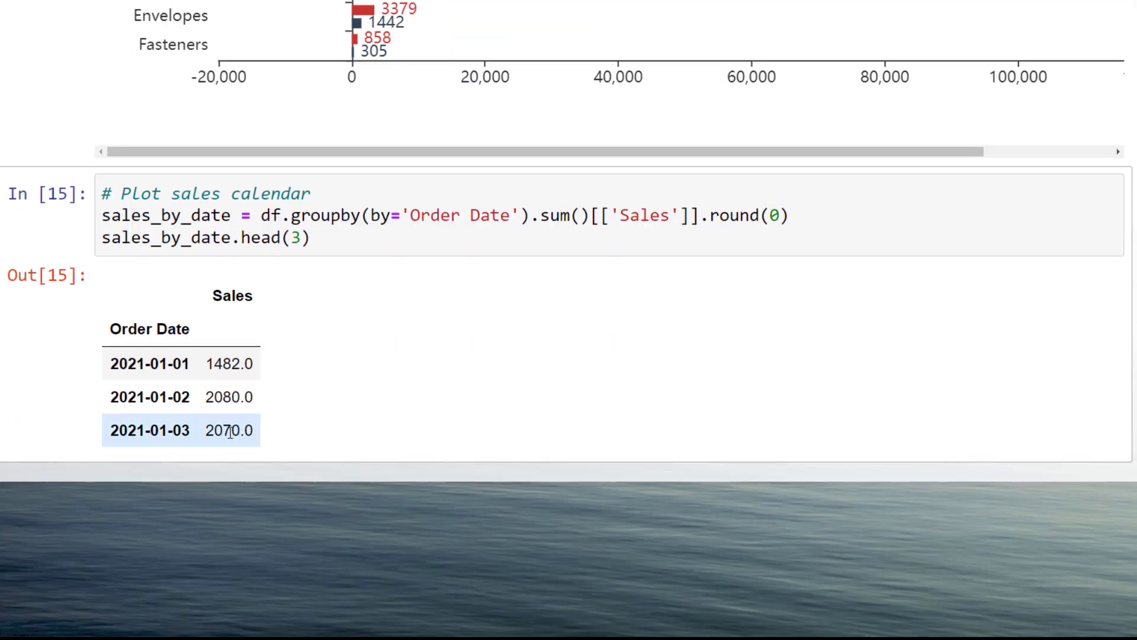
click(322, 247)
key(BackSpace)
key(BackSpace)
key(BackSpace)
text(= sales_by_date.reset_index())
key(Return)
text(sales_by_date.head(3))
key(ctrl+Return)
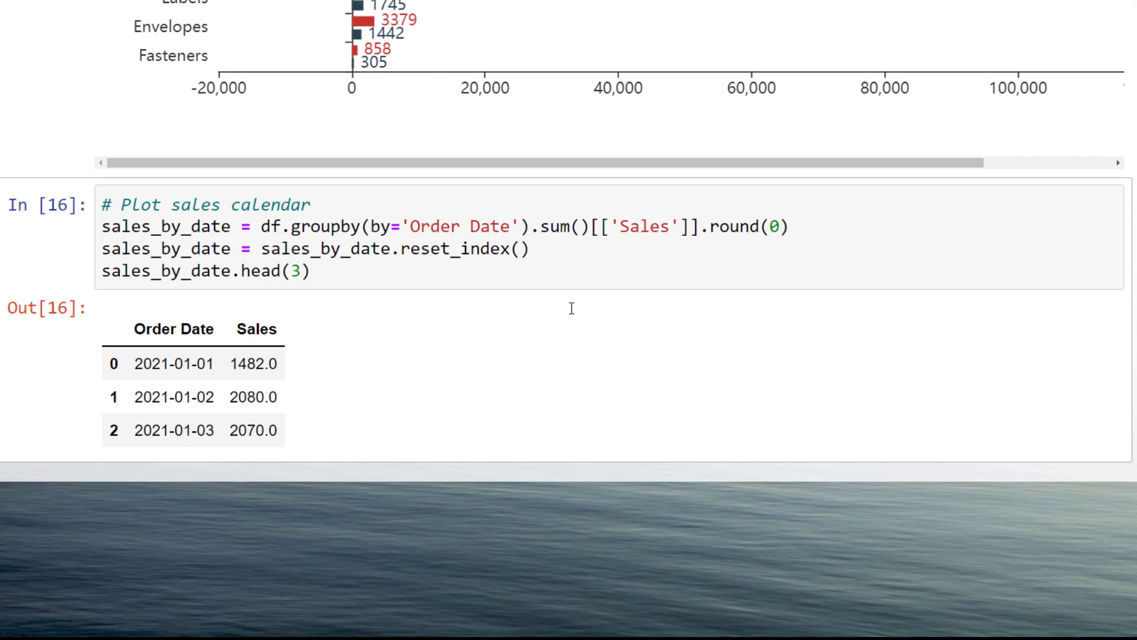
Step: Convert the daily totals into a list of [date, sales] pairs with .values.tolist()
key(b)
key(Return)
text(data =)
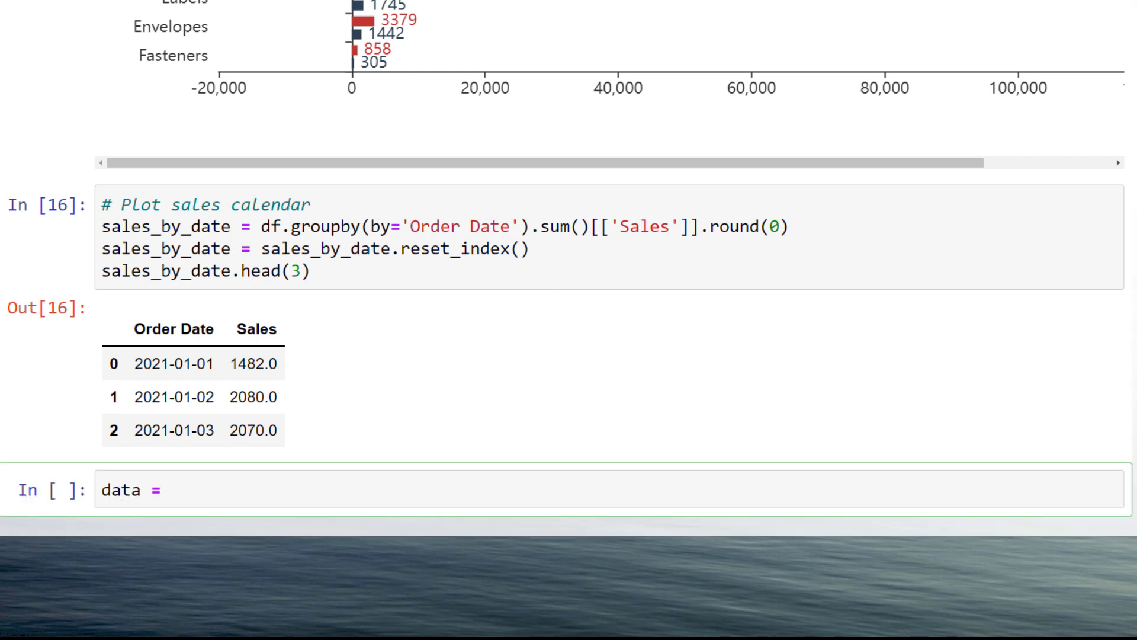
text( sales_by_date)
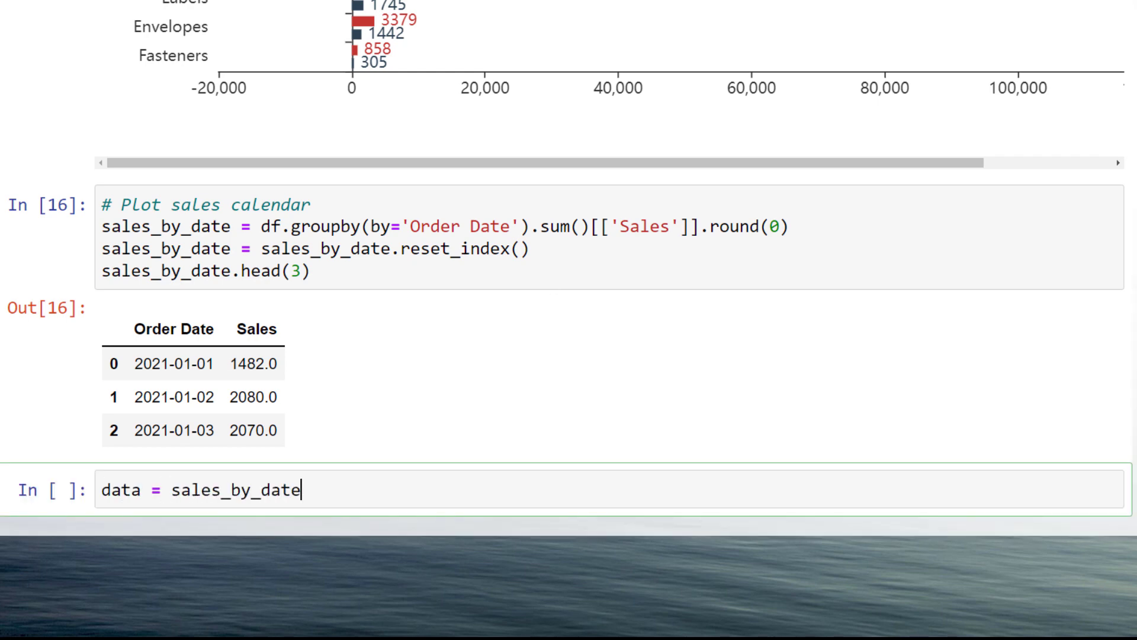
text(['Order Date'], 'Sales'].values)
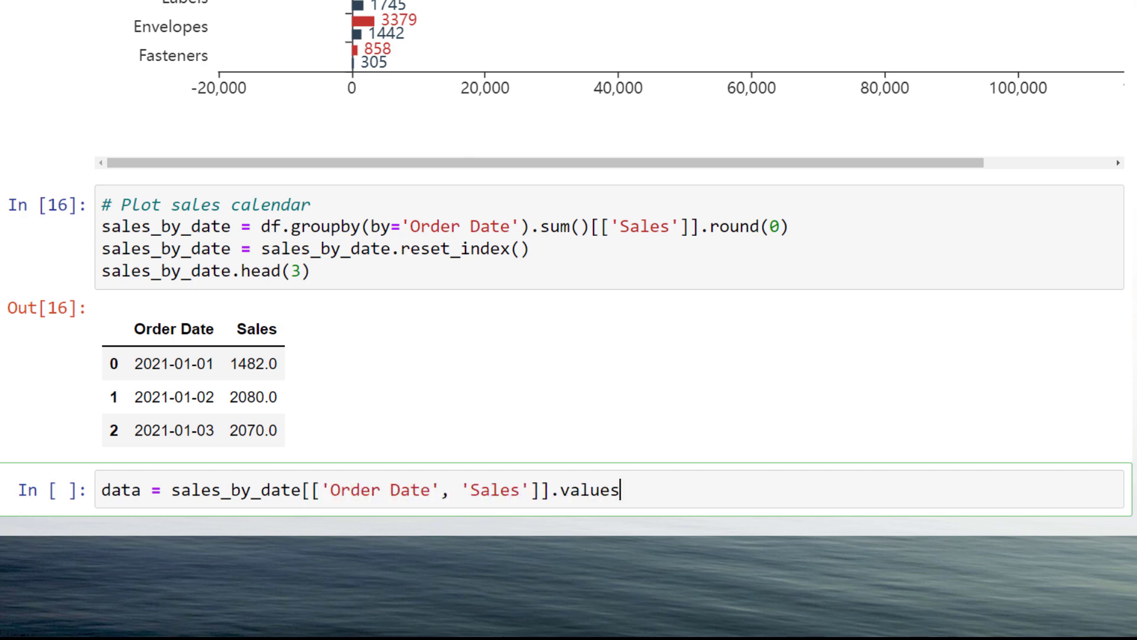
text(ist())
key(Return)
text(d)
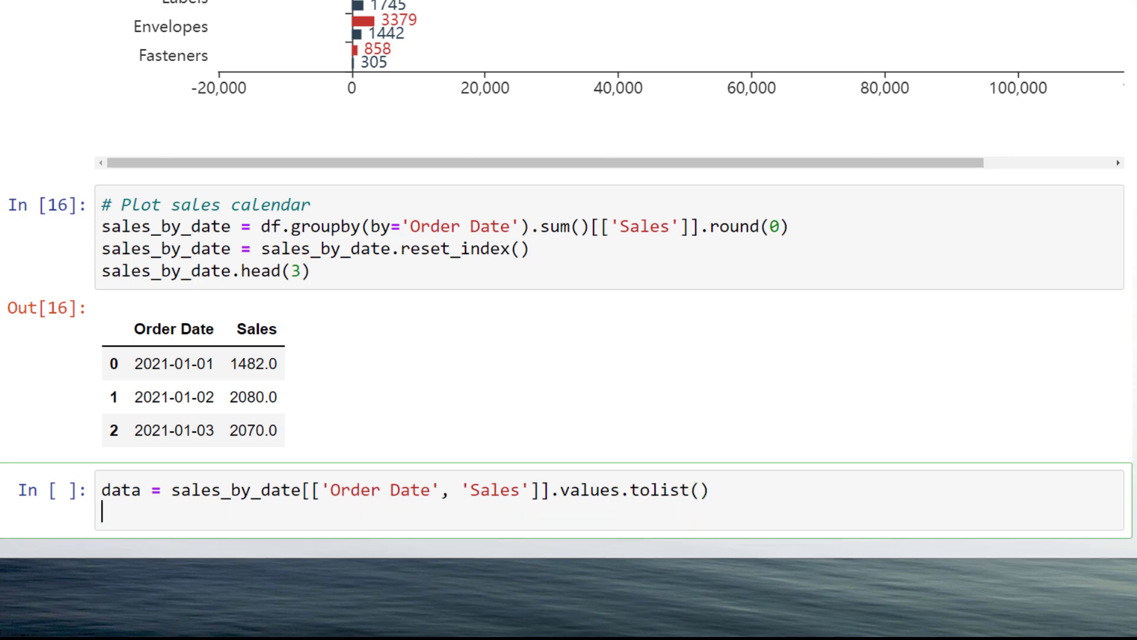
text(ata)
key(shift+Return)
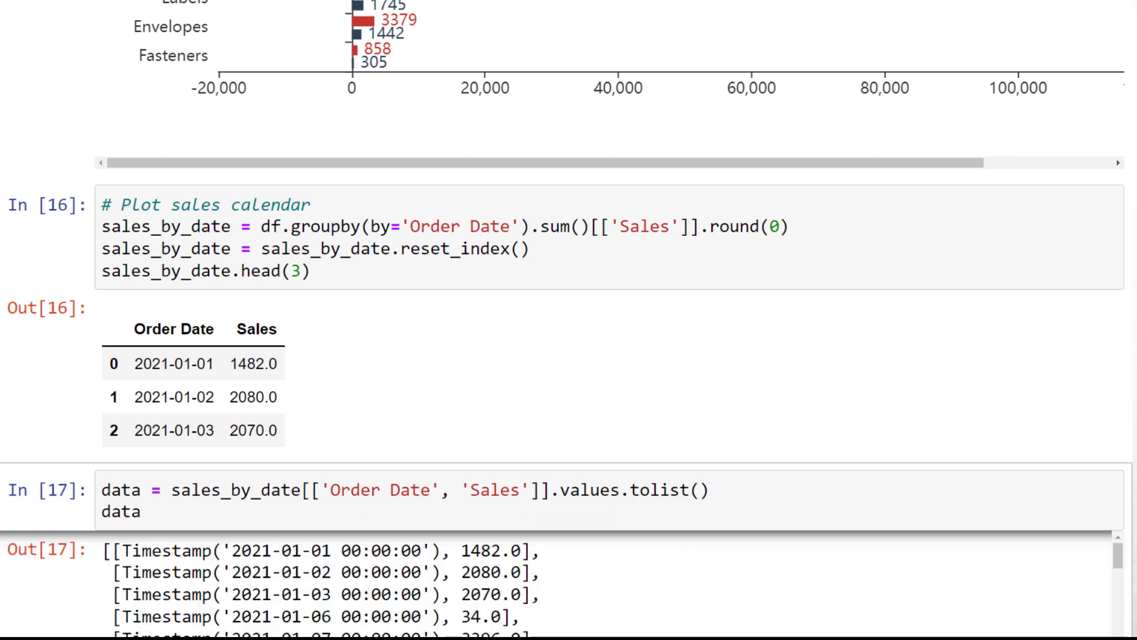
scroll(569, 355, down, 1)
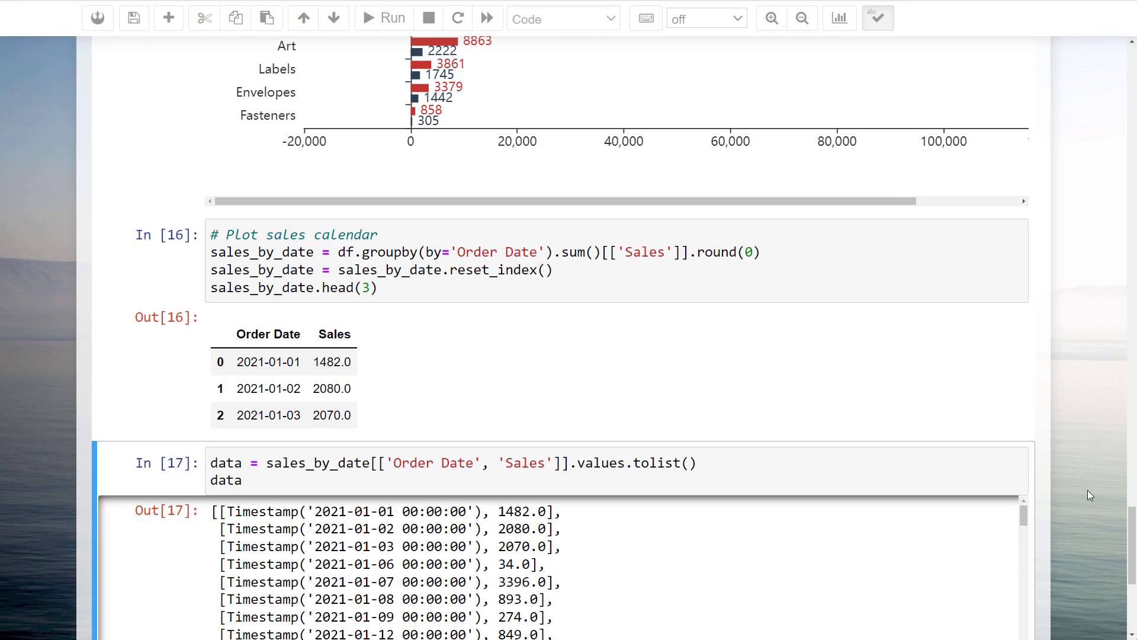
scroll(1083, 497, down, 5)
Step: Compute the maximum and minimum of df['Sales']
click(571, 480)
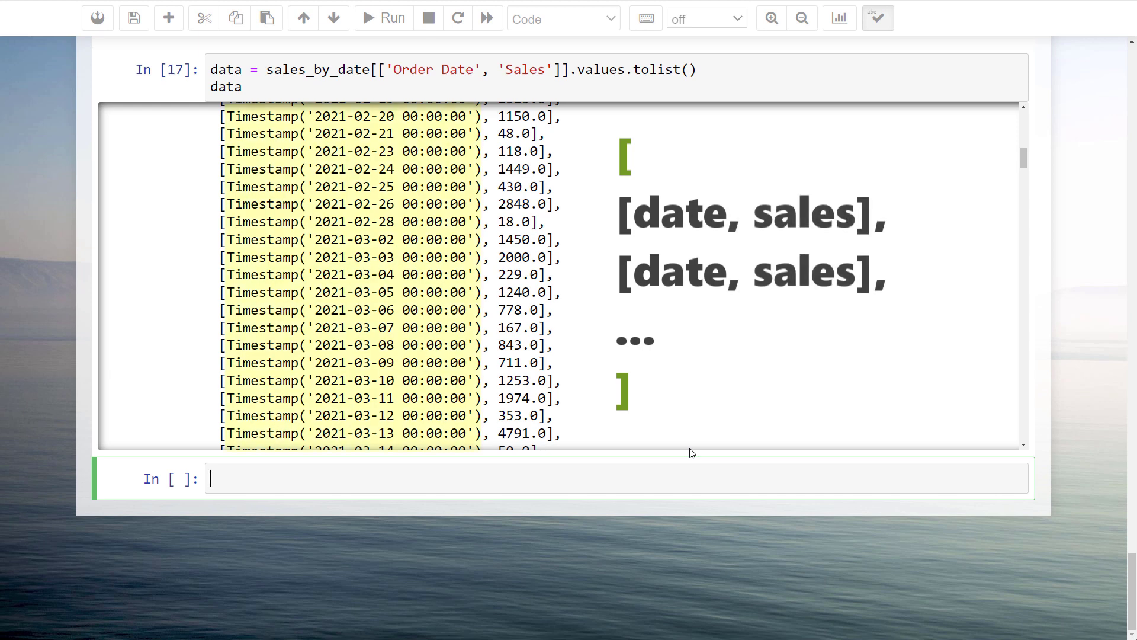
text(#)
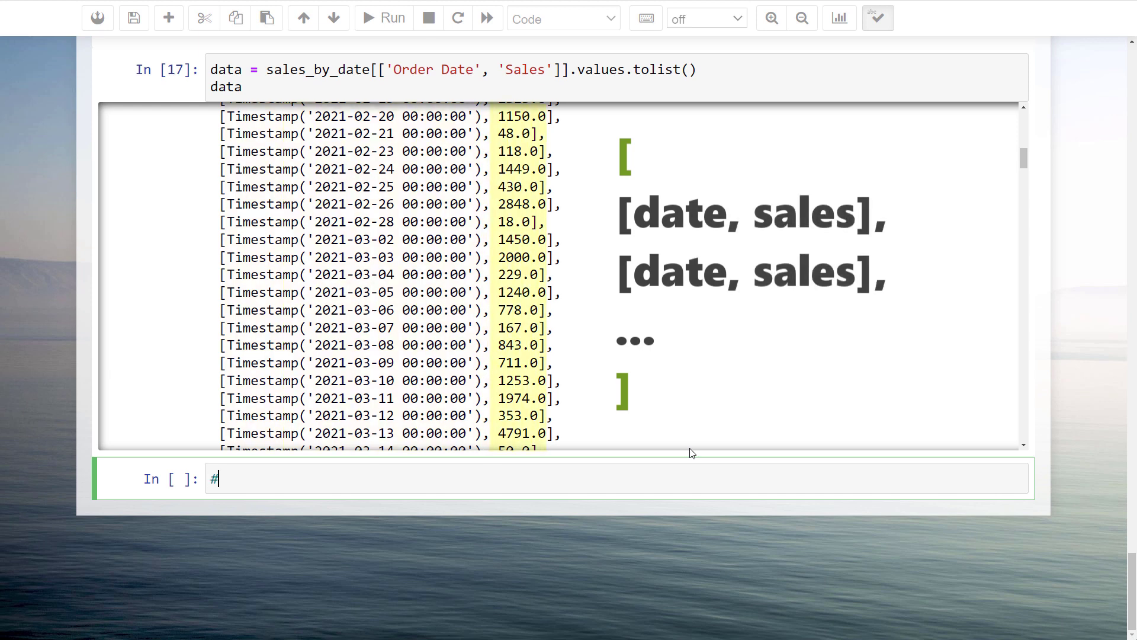
text( calculate min / max sales)
key(Return)
text(max_sales )
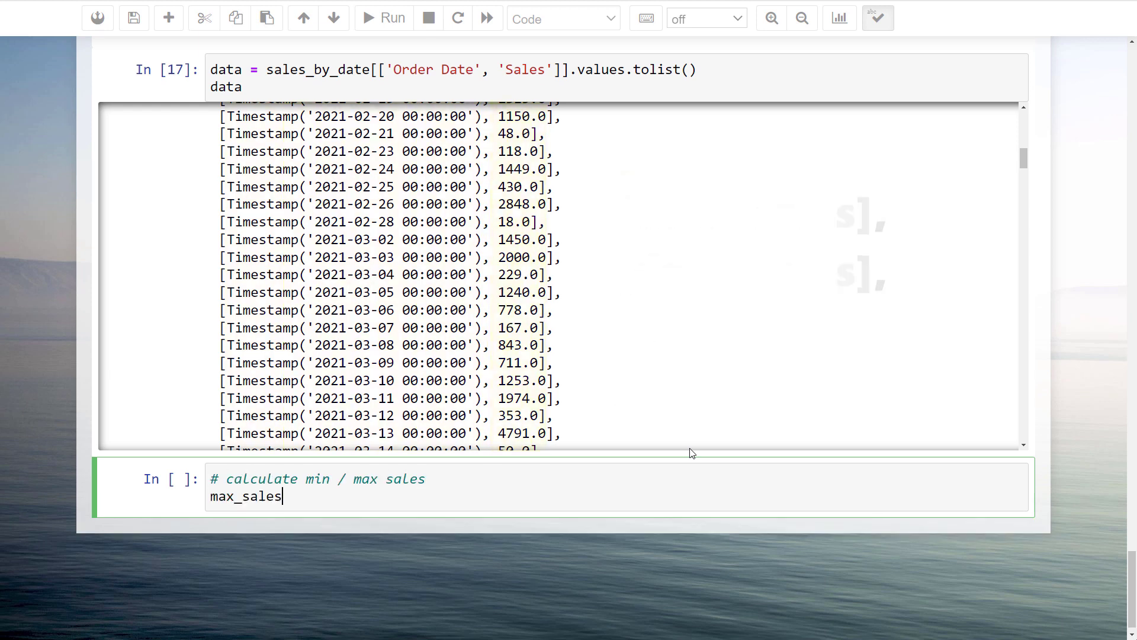
text(= df['Sales'].max())
key(Return)
text(min_sales = df['Sales'])
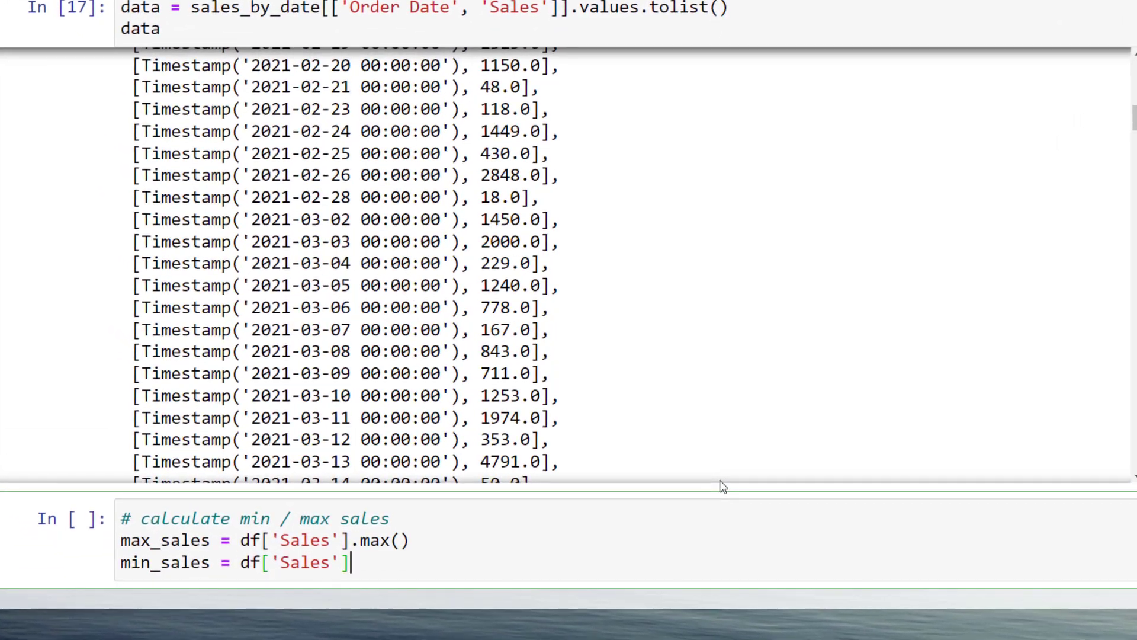
text(.min())
key(shift+Return)
text(sales_)
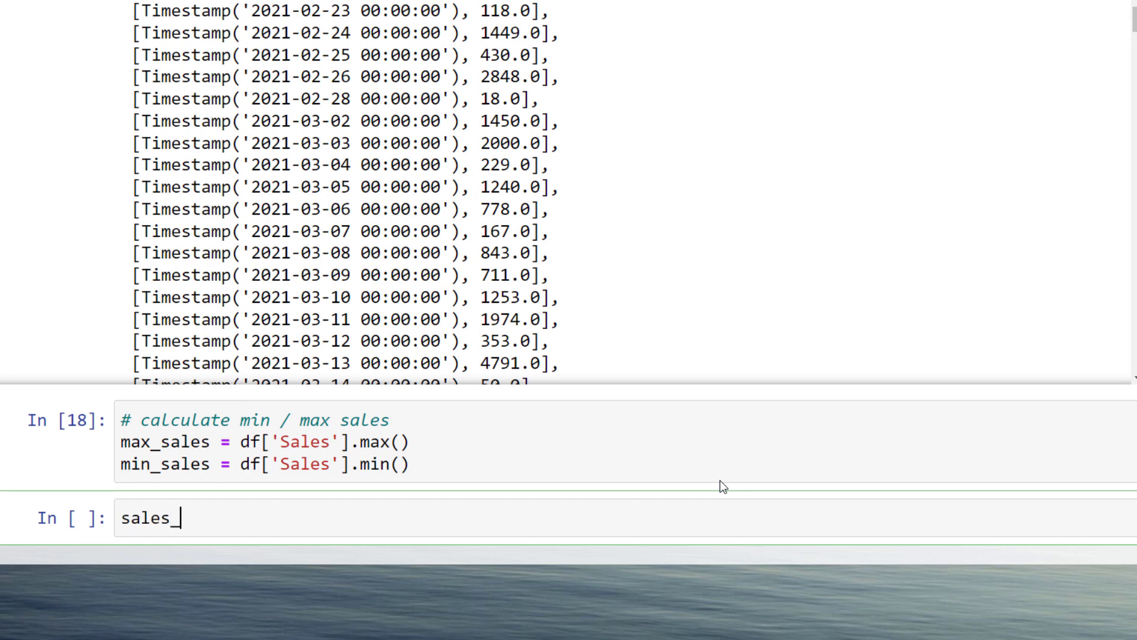
text(calendar = )
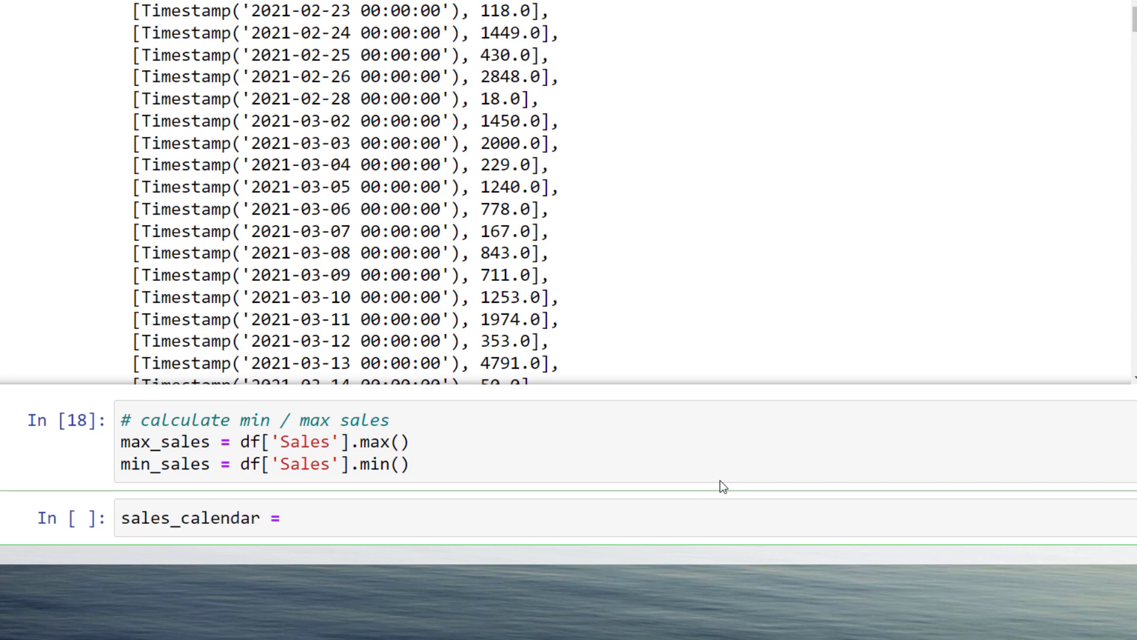
text(()
Step: Define the 2021 Sales Calendar with its data series, title and hidden legend
key(Return)
text(Calendar)
key(Return)
text(.add('', data, calendar)
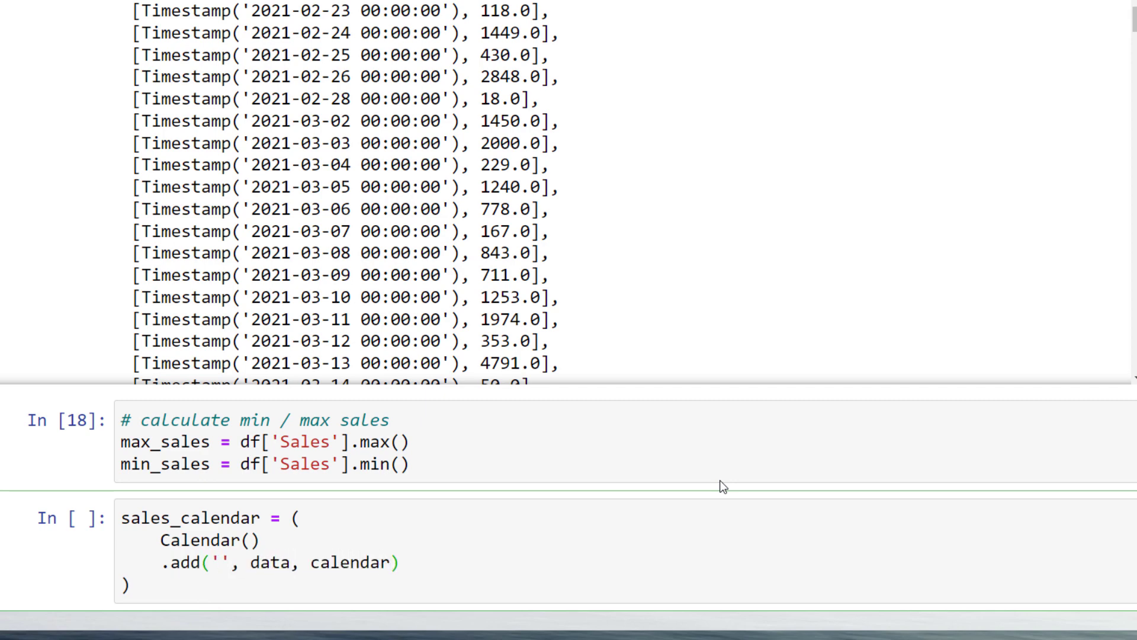
text(_opts=opts.CalendarOpts(range_='2021')
key(Return)
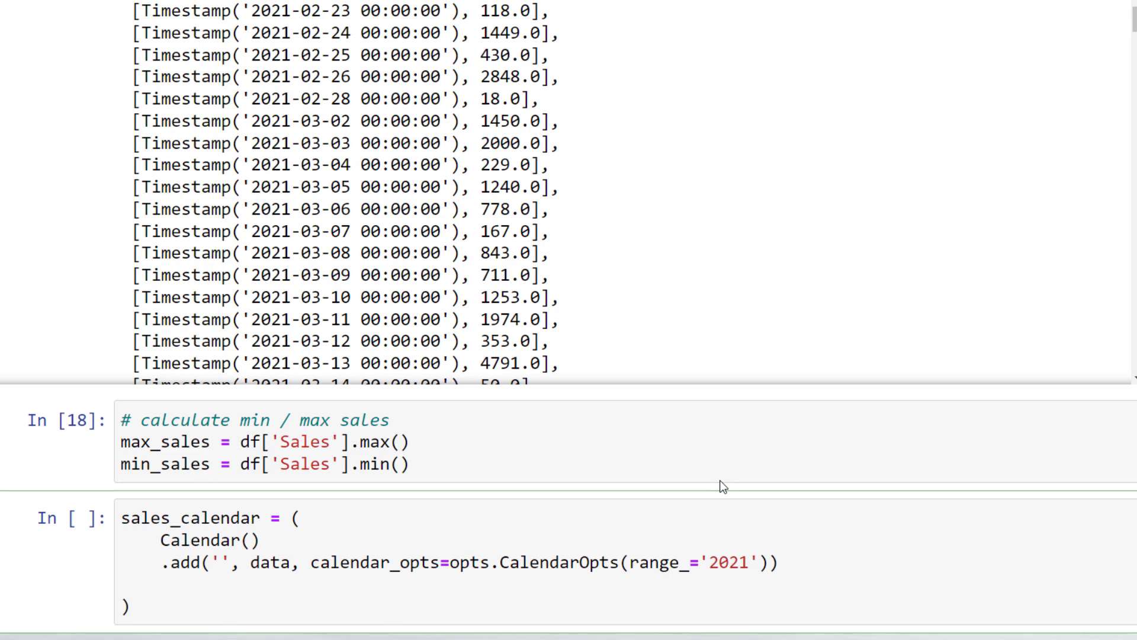
text(set_global_opts()
key(Return)
text(title_opts=)
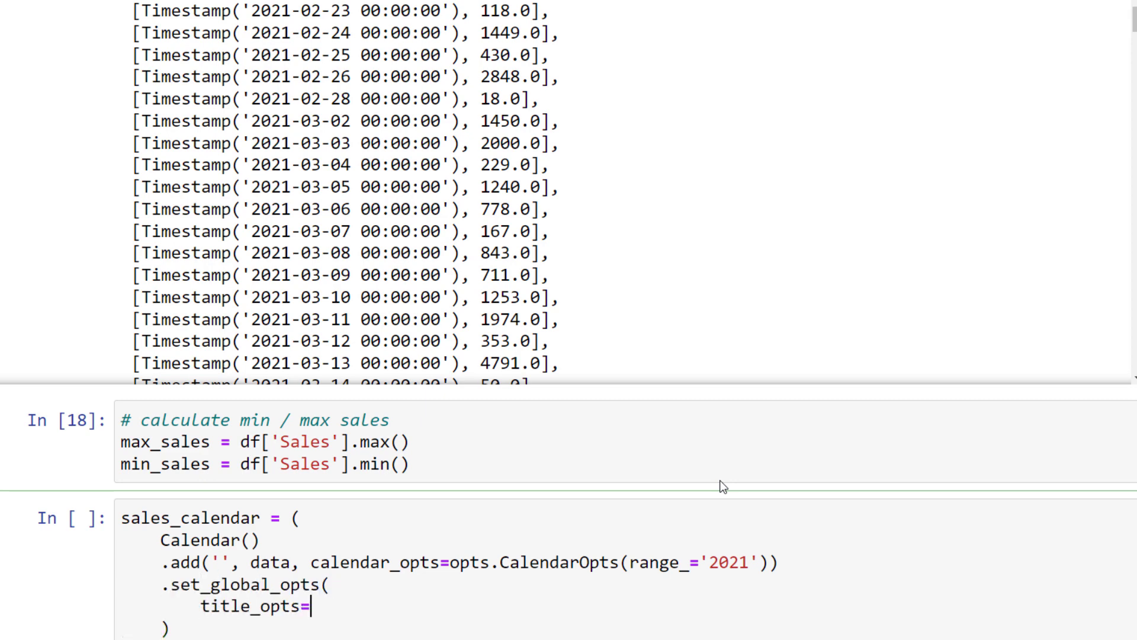
text(opts.TitleOpts(title='Sales Calendar', subtitle='in USD'),)
key(Return)
text(legend_opts=opts.Legend)
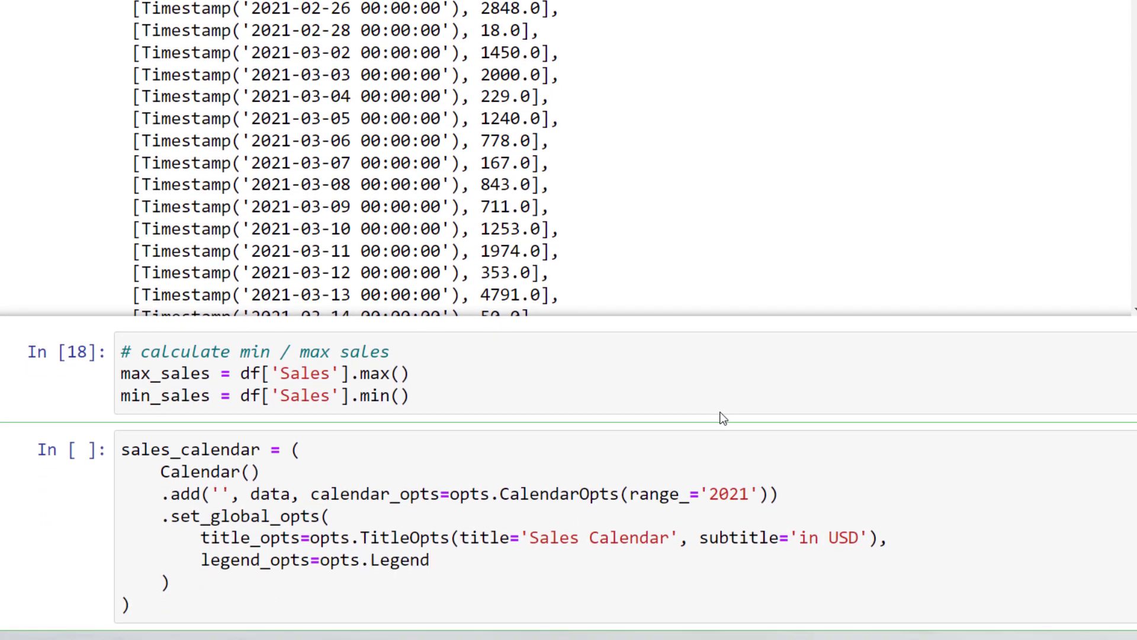
text(Opts(is_show=False),)
Step: Add a horizontal continuous VisualMapOpts from min to max sales, positioned top-left, and run it
key(Return)
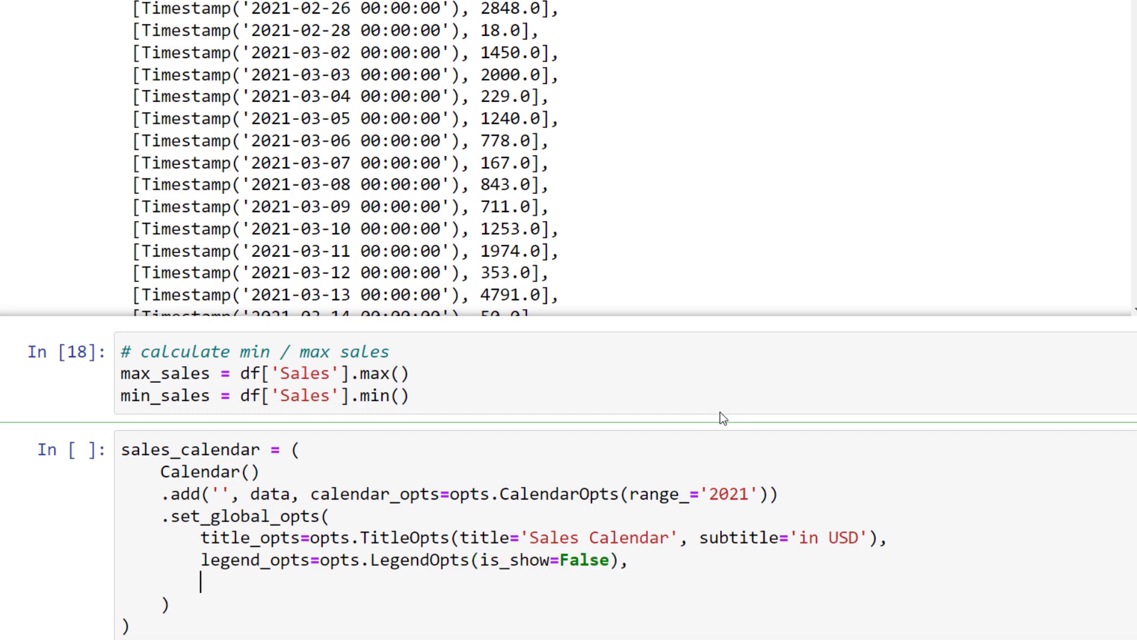
text(visualmap_opts=opts.VisualMap)
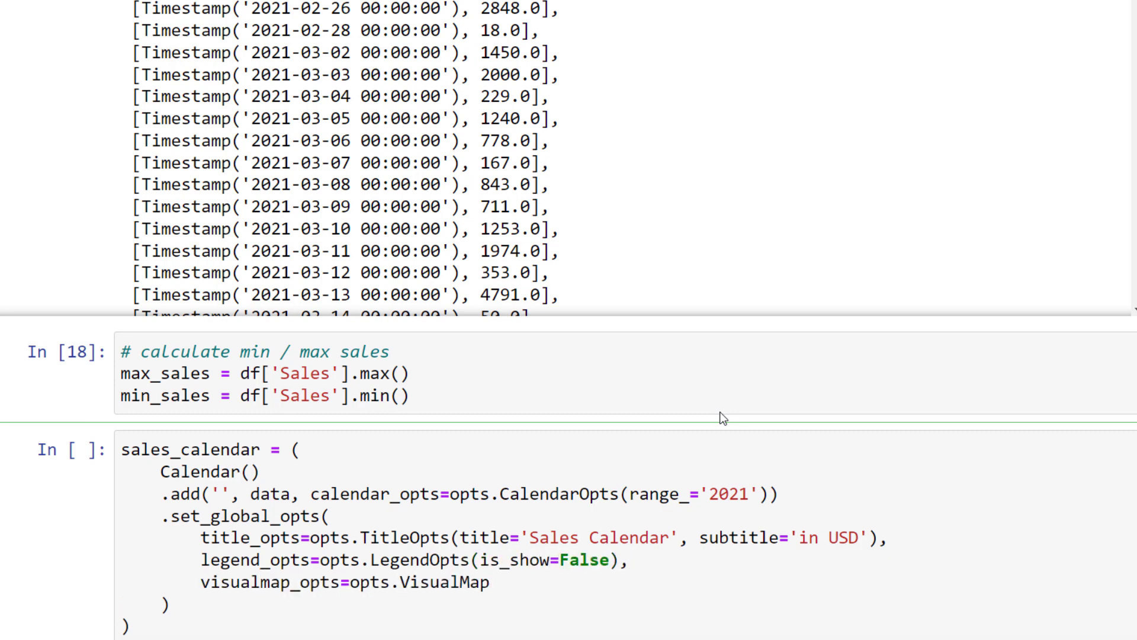
text(Opts()
key(Return)
text(max_=max_sales,)
key(Return)
scroll(723, 418, down, 3)
text(min_=min_sales,)
key(Return)
text(orient=)
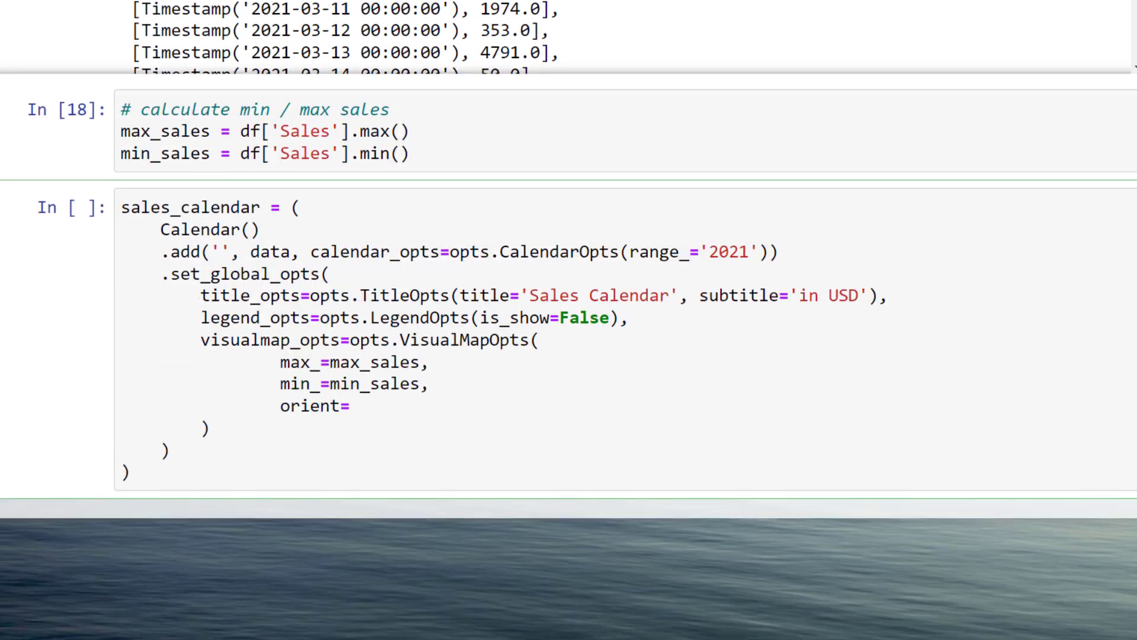
text('horizontal',                 is_piecewise=False,                 pos)
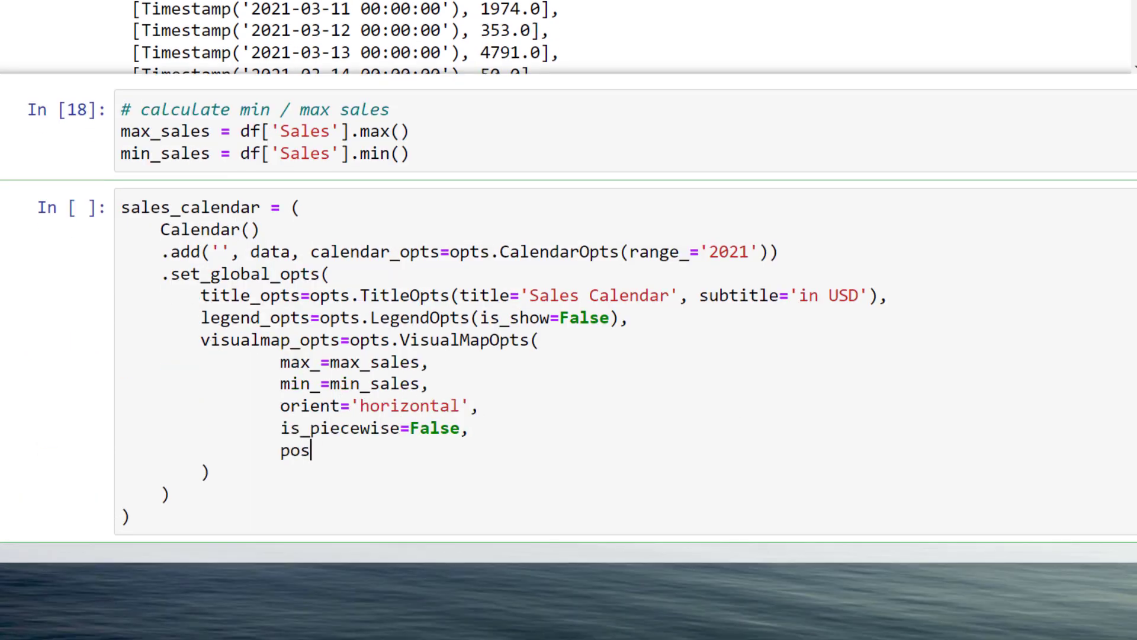
text(_top='230px',)
key(Return)
text(pos_left='100px',)
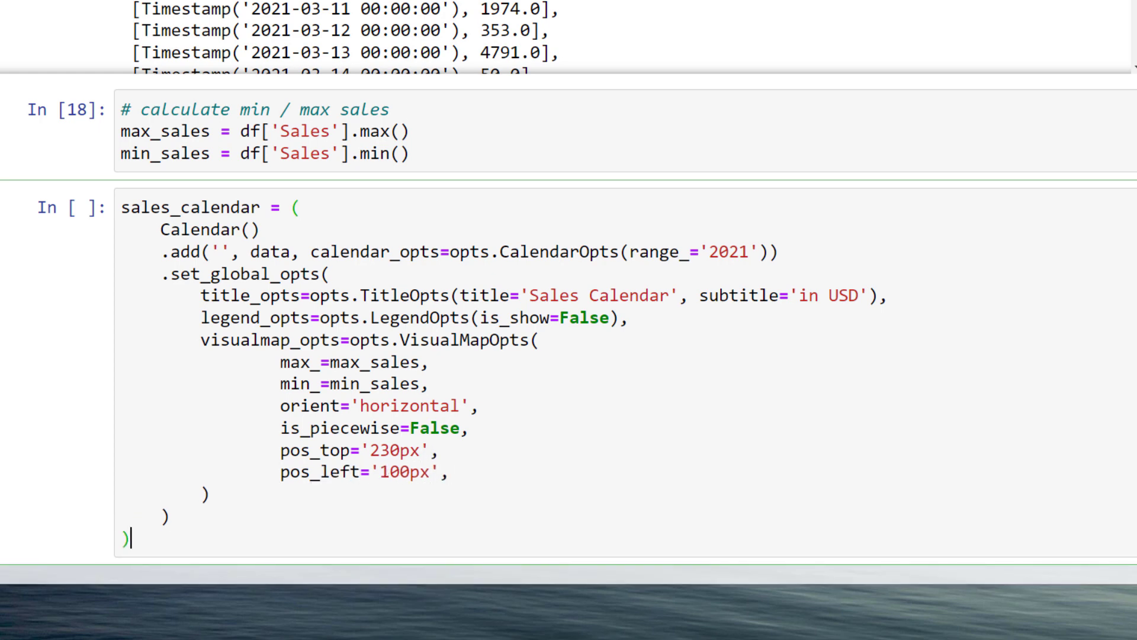
key(shift+Return)
text(sales_calendar)
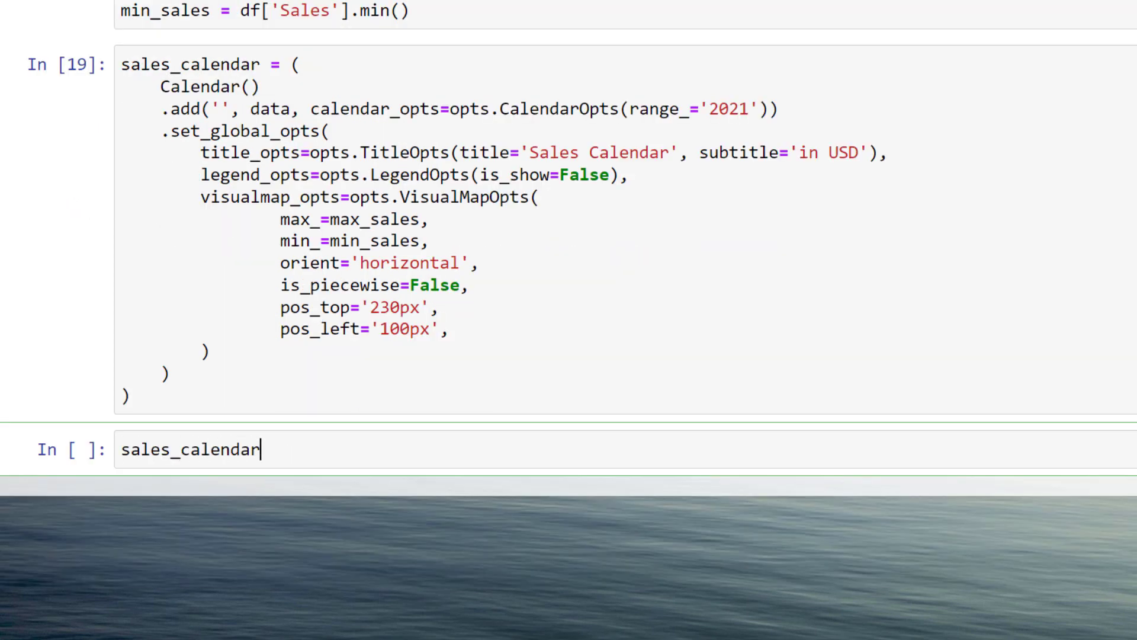
text(.render_notebook())
key(shift+Return)
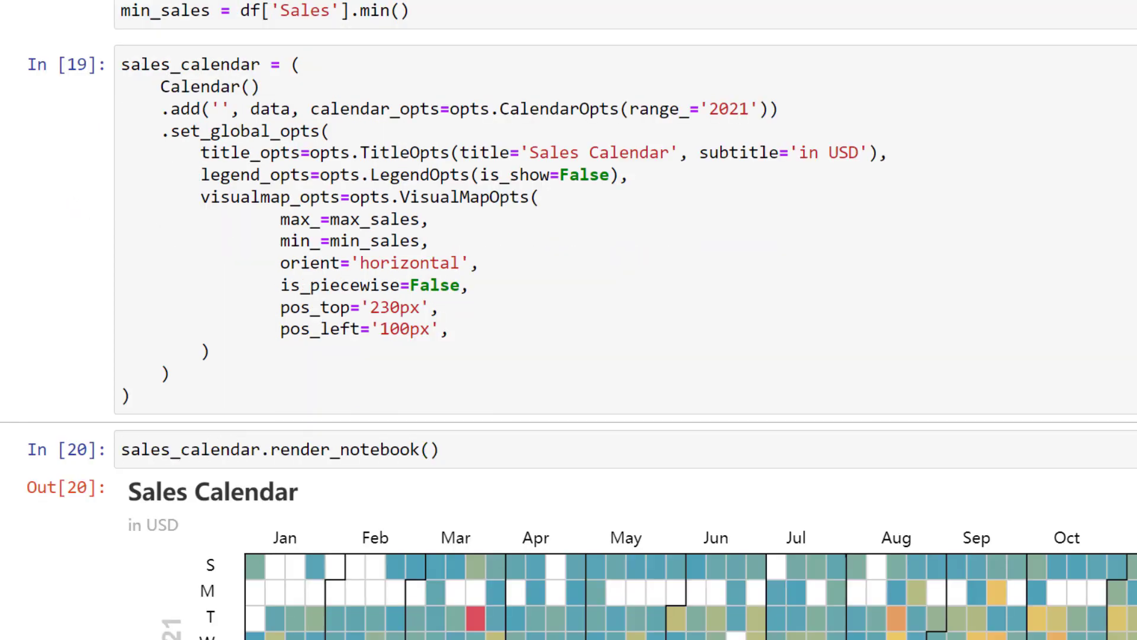
scroll(568, 320, down, 3)
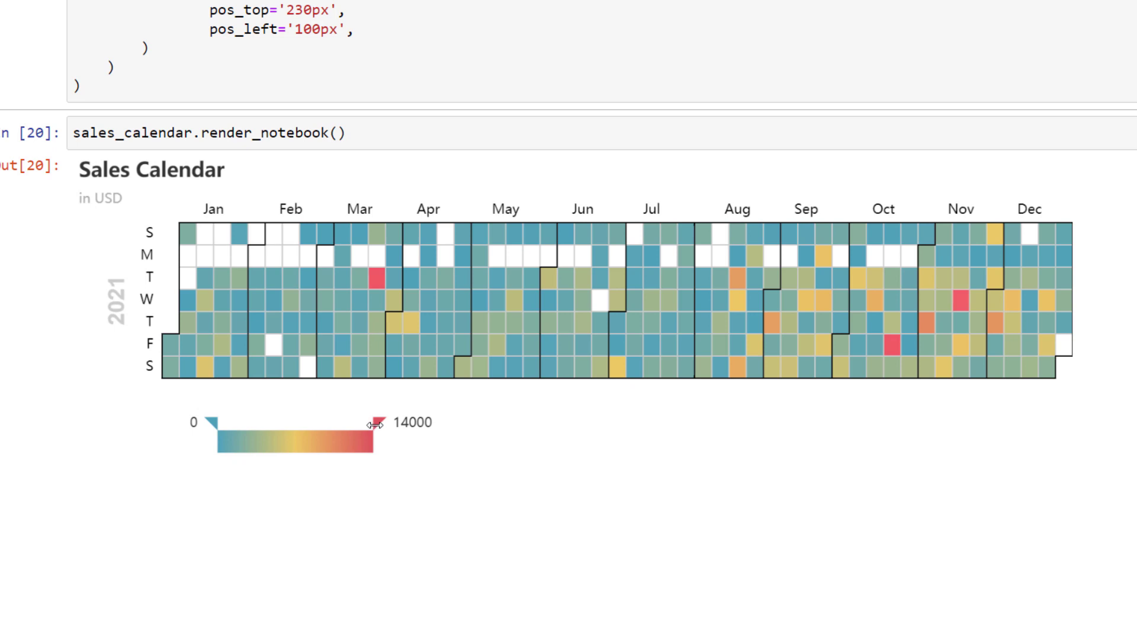
drag(375, 425, 309, 428)
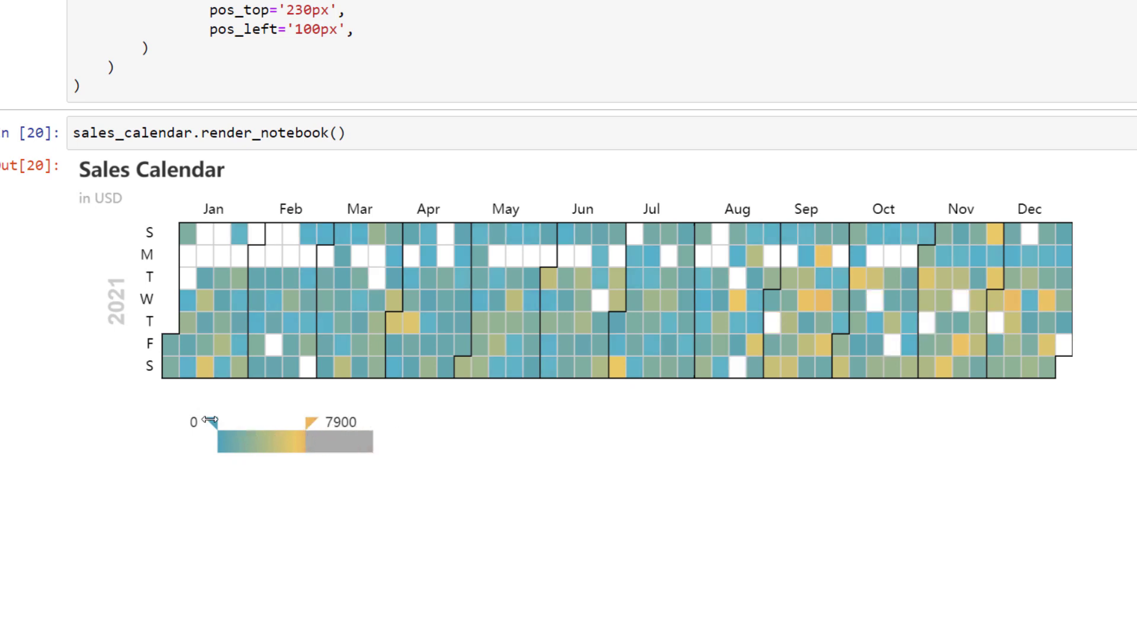
mouse_move(208, 421)
mouse_down()
mouse_move(258, 421)
mouse_move(210, 432)
mouse_up()
mouse_move(310, 426)
mouse_down()
mouse_move(367, 429)
mouse_move(399, 457)
mouse_up()
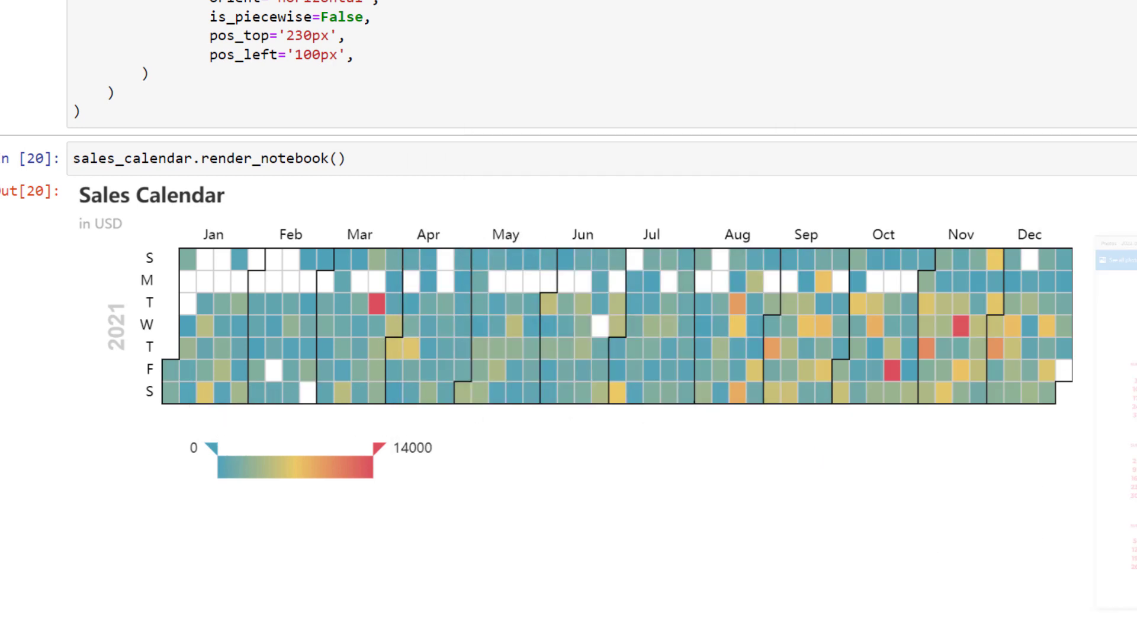
scroll(1092, 246, up, 3)
scroll(1092, 246, up, 5)
scroll(973, 286, up, 3)
scroll(1004, 316, up, 5)
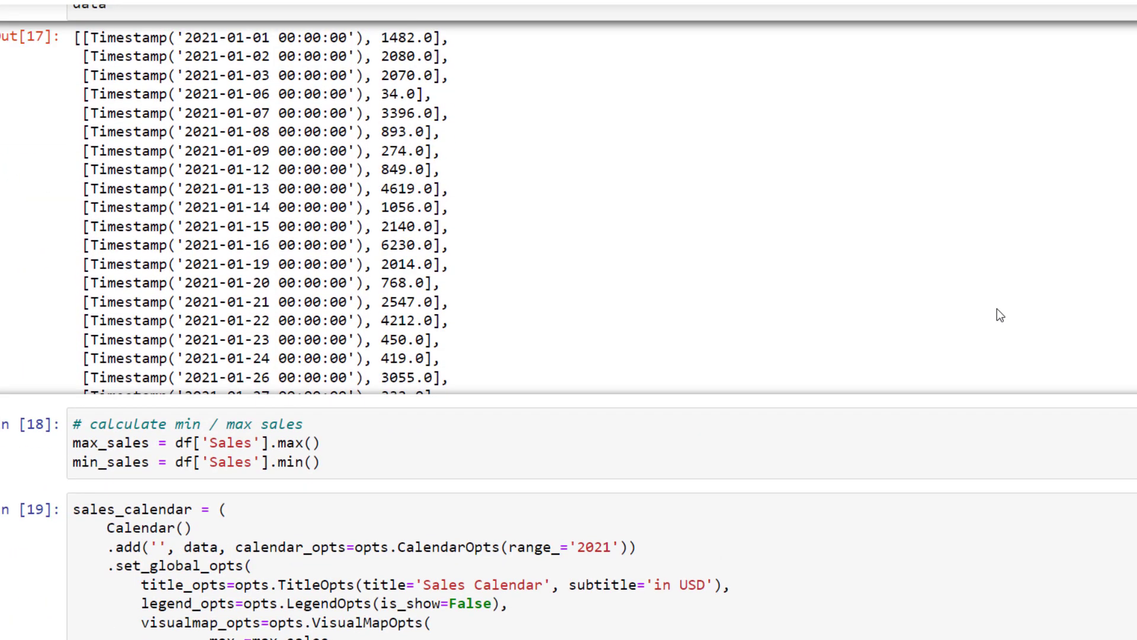
drag(416, 132, 381, 131)
drag(422, 38, 380, 37)
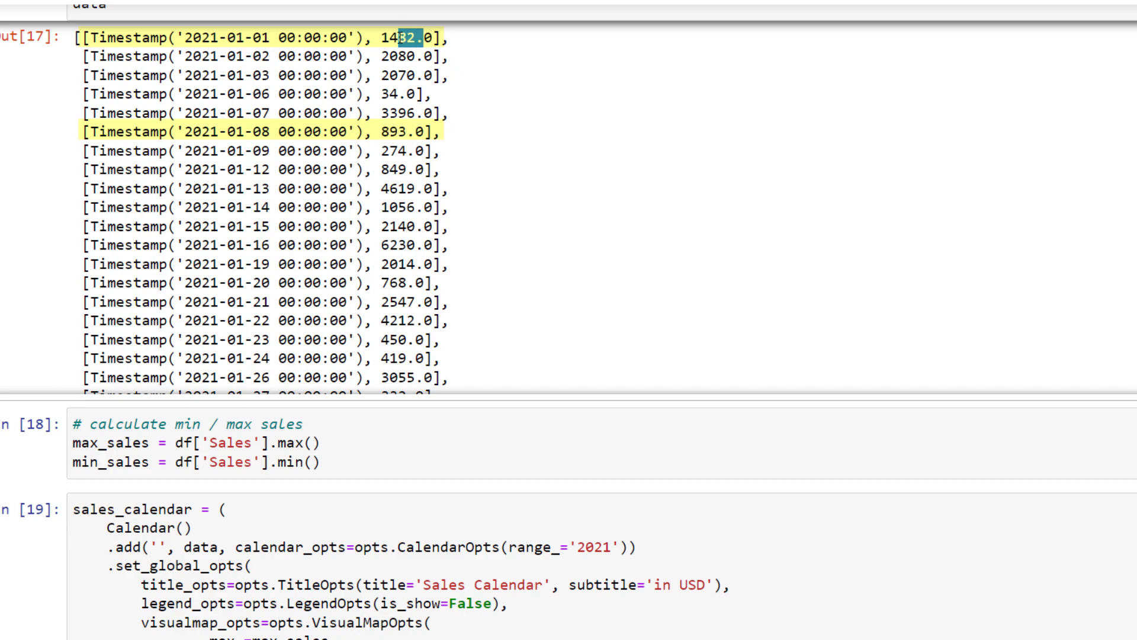
click(1023, 336)
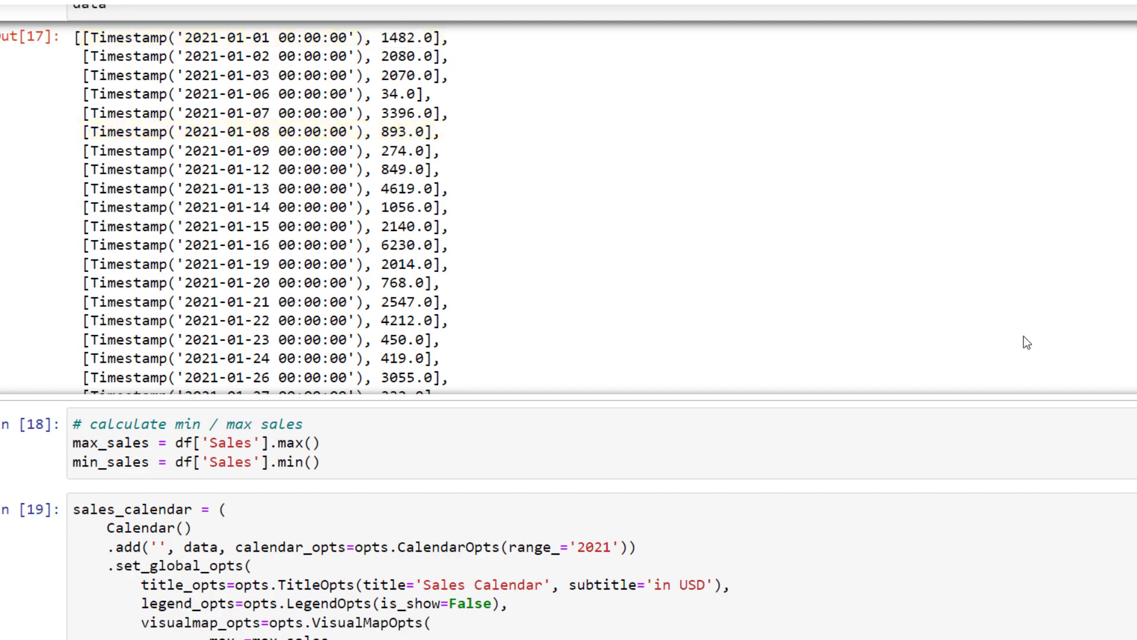
scroll(417, 167, down, 4)
scroll(417, 167, down, 3)
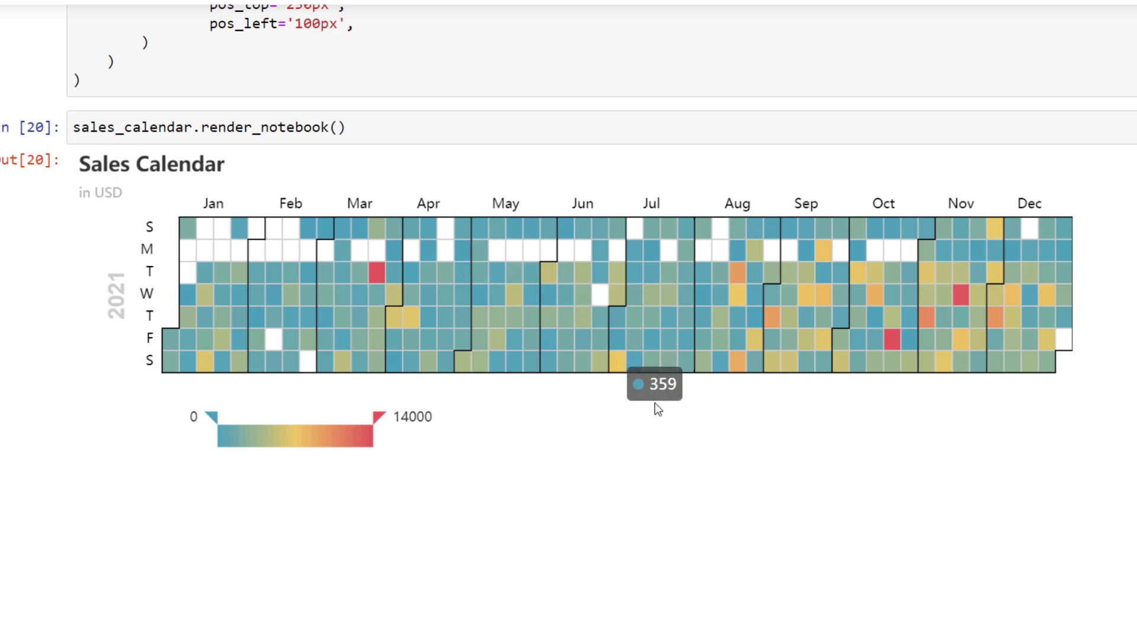
scroll(654, 445, down, 3)
text(#)
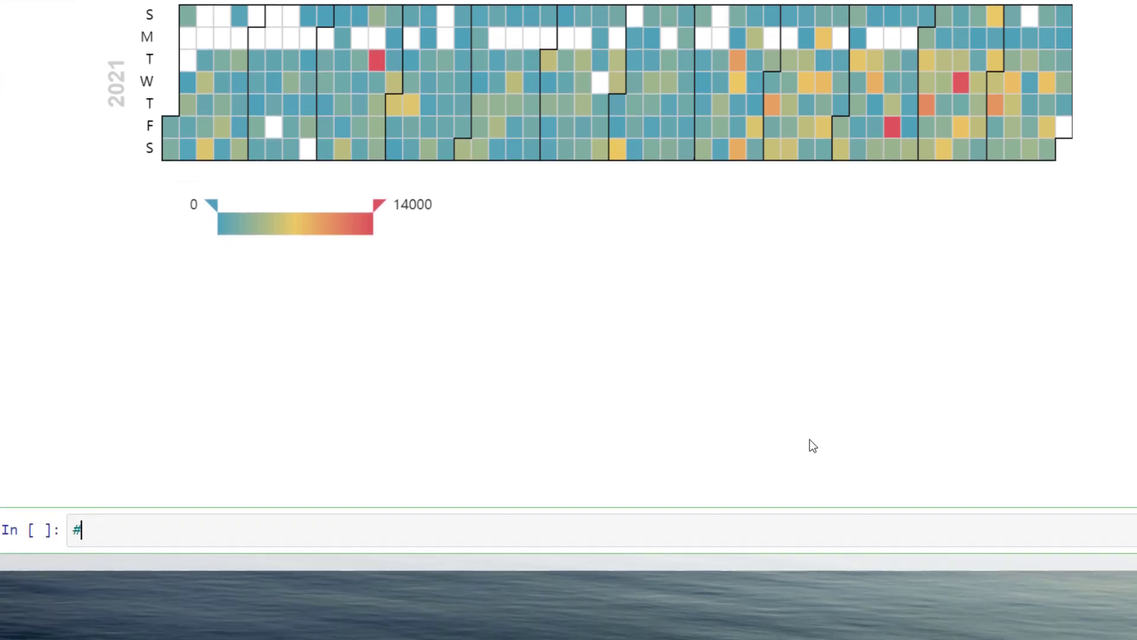
text( Create HTML file to combine all charts)
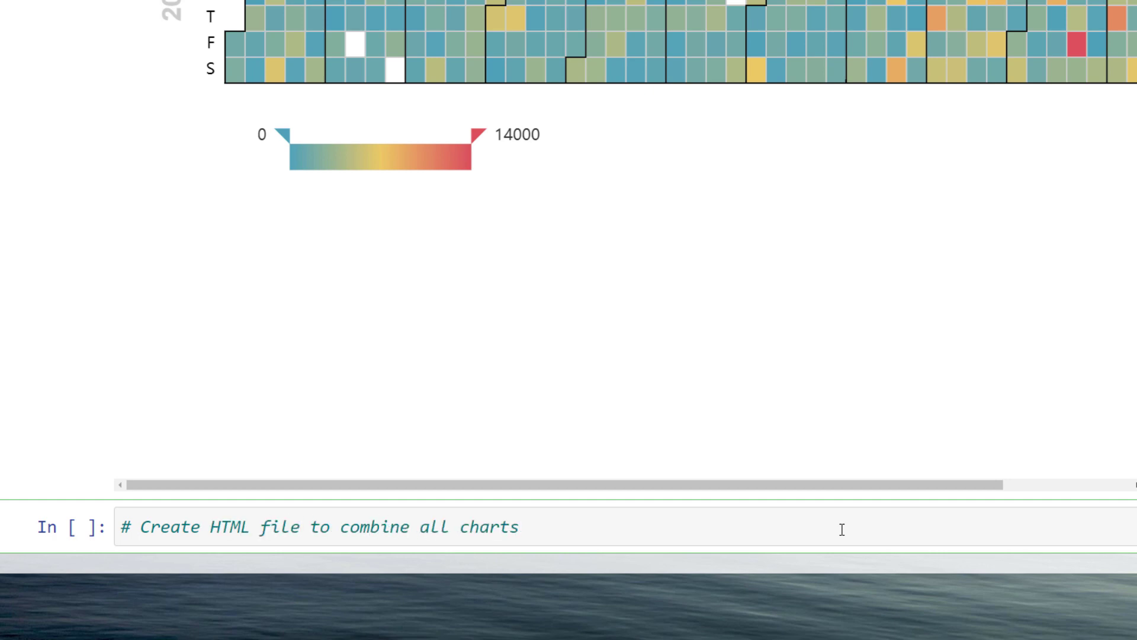
Step: Add the monthly, subcategory and calendar charts to a Tab and render 'Sales & Profit Overview.html'
key(Return)
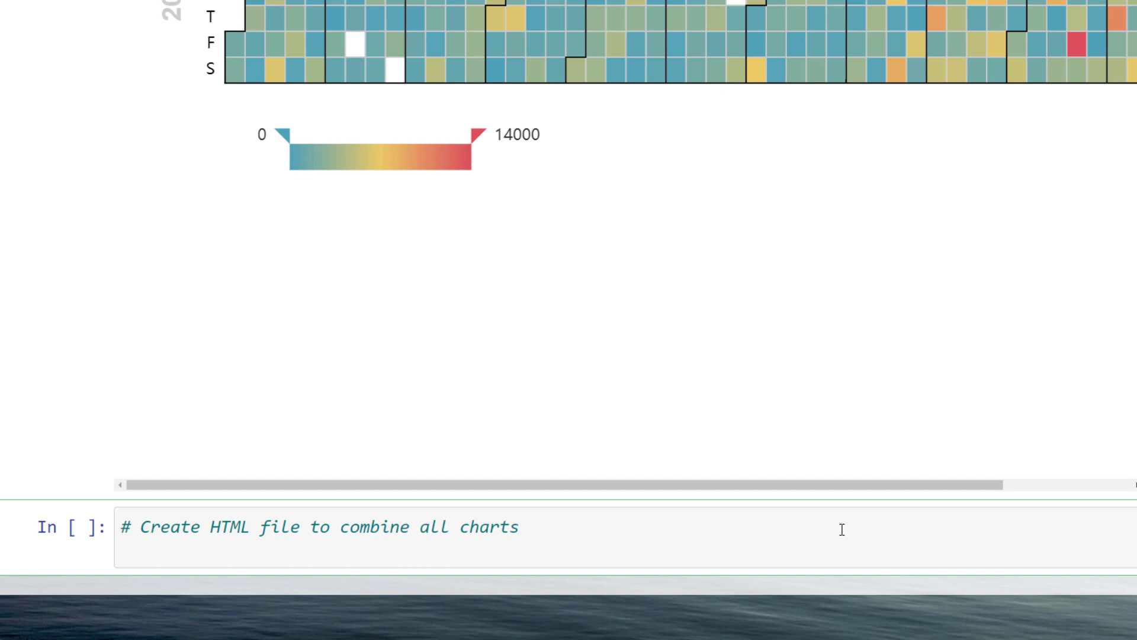
text(tab = Tab(page_title=)
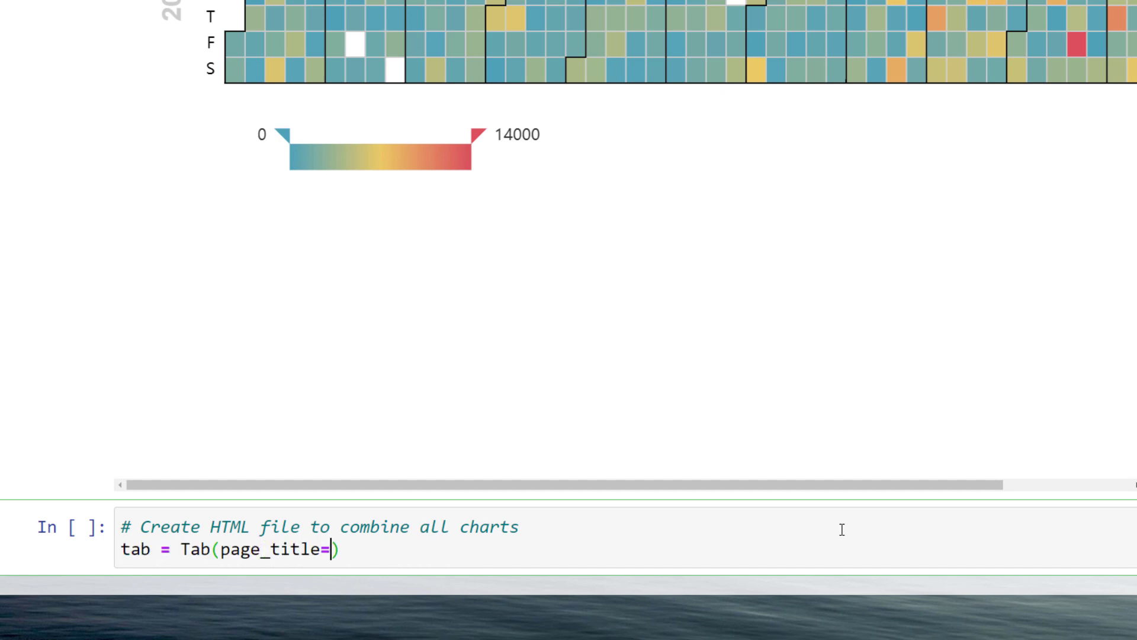
text('Sales & Profit Overview'))
key(Return)
text(tab.add(bar_chart_by_mon)
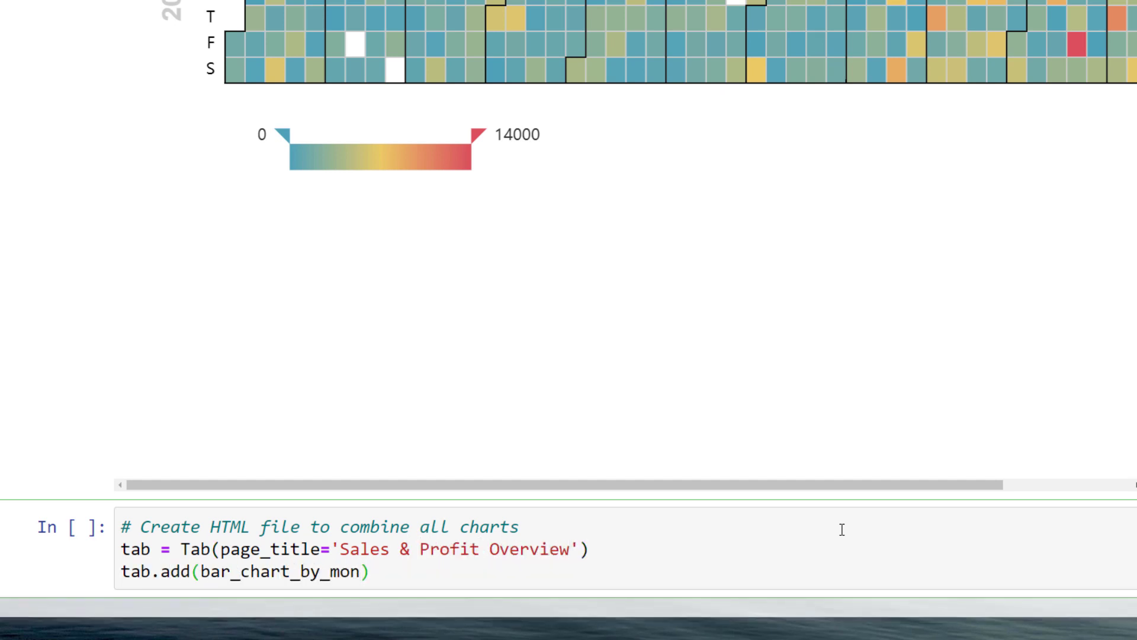
text(th, 'Sales & Profit by months'))
key(Return)
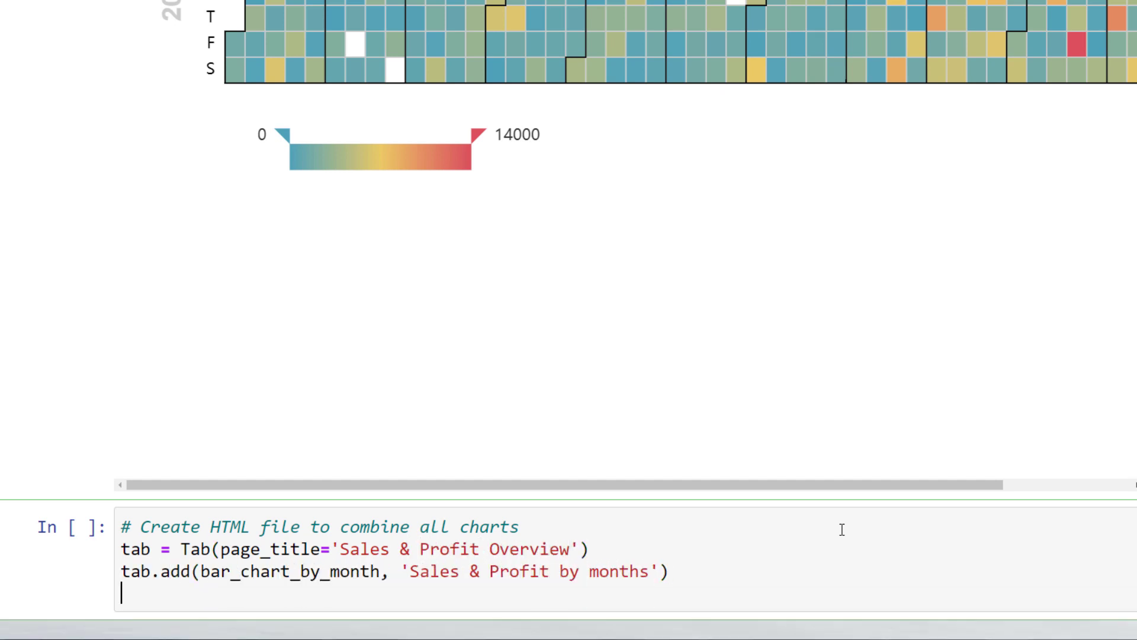
text(tab.add(bar_chart_by_subcategory, 'Sales & Profit by subcategory'))
key(Return)
text(tab.add(sales_calendar, 'Sales Calendar'))
key(Return)
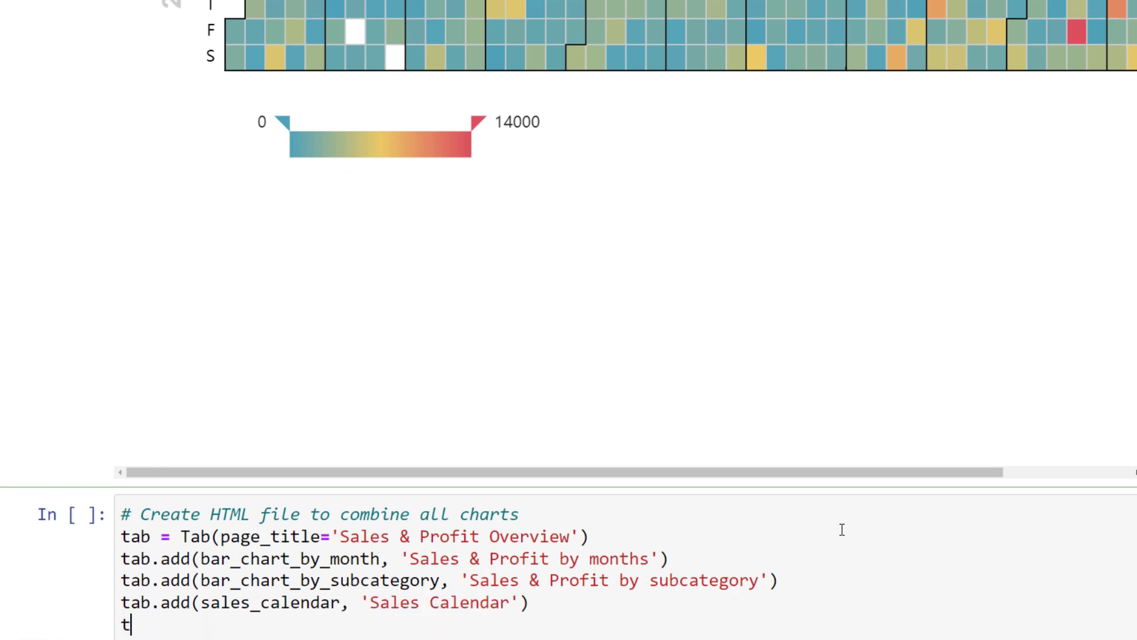
scroll(841, 530, down, 3)
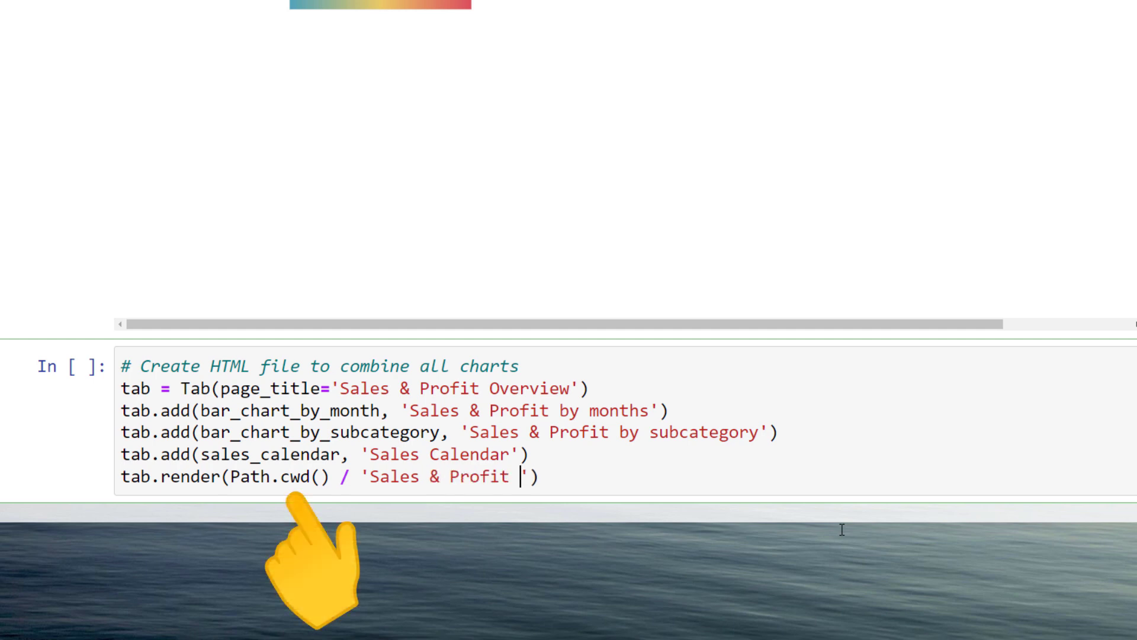
text(html)
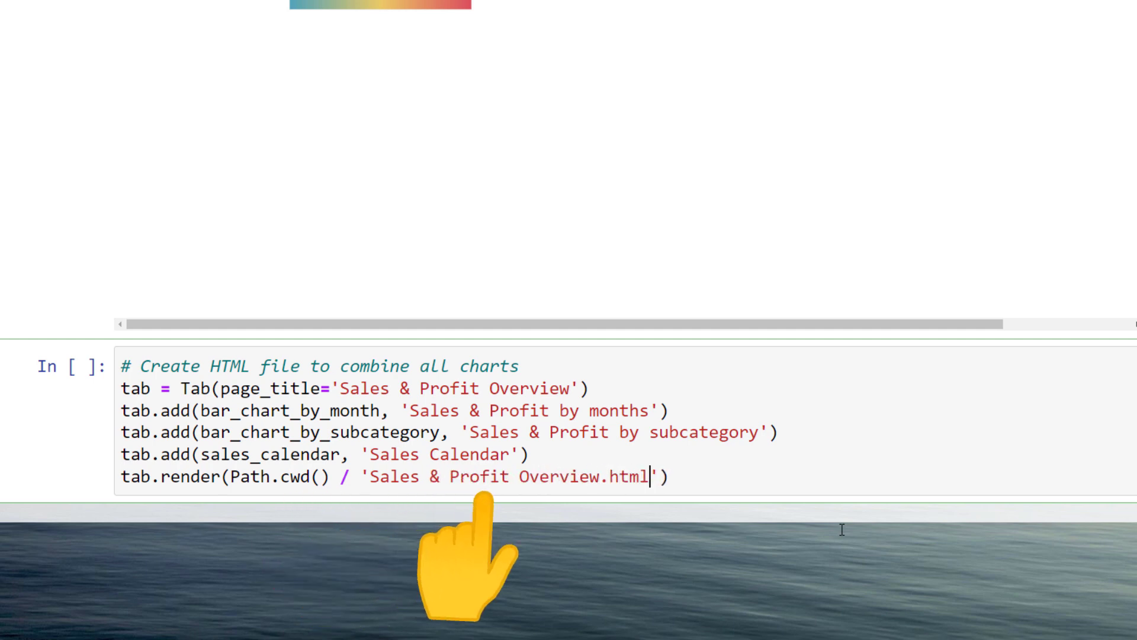
key(ctrl+Return)
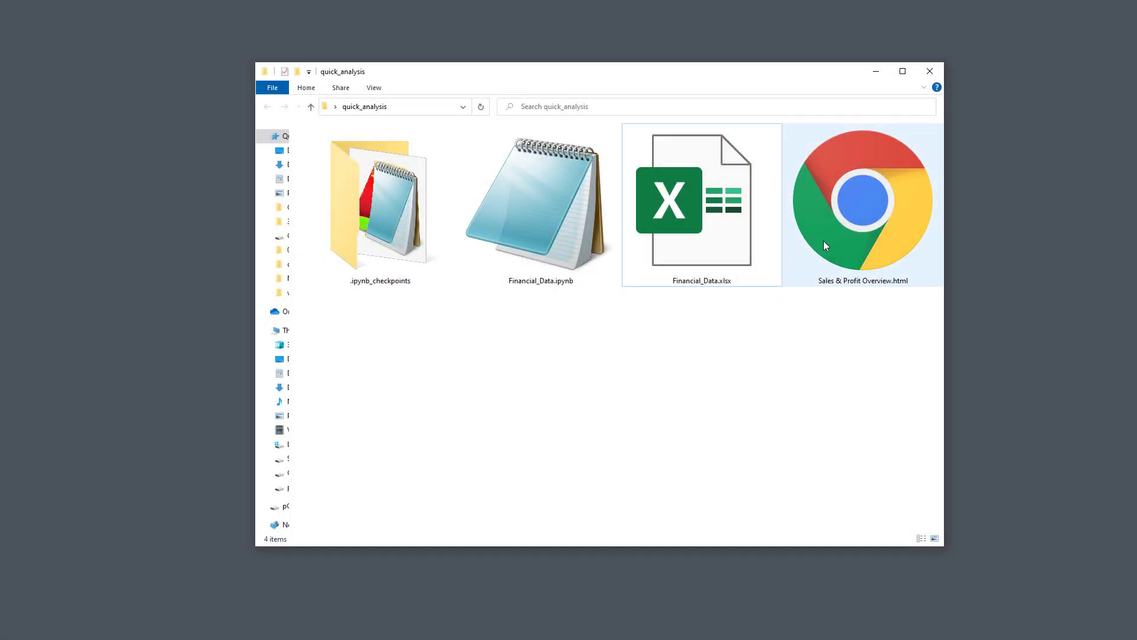
Step: Select Sales & Profit Overview.html in the quick_analysis folder
click(823, 240)
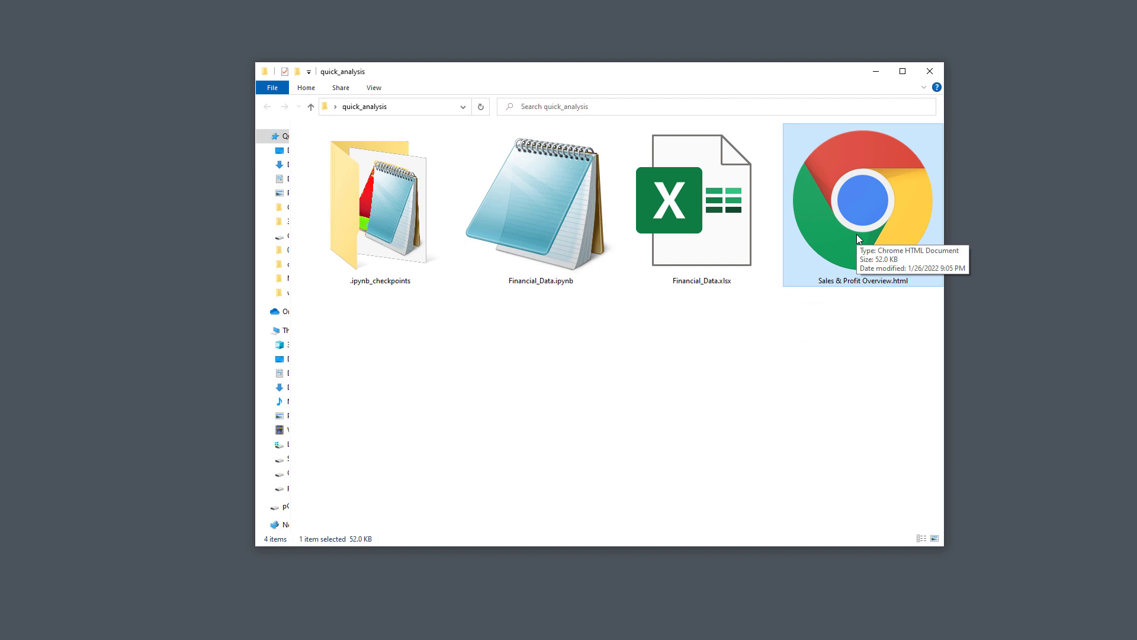
Step: Open the dashboard in Chrome and toggle the Profit and Sales series in the monthly chart
double_click(857, 234)
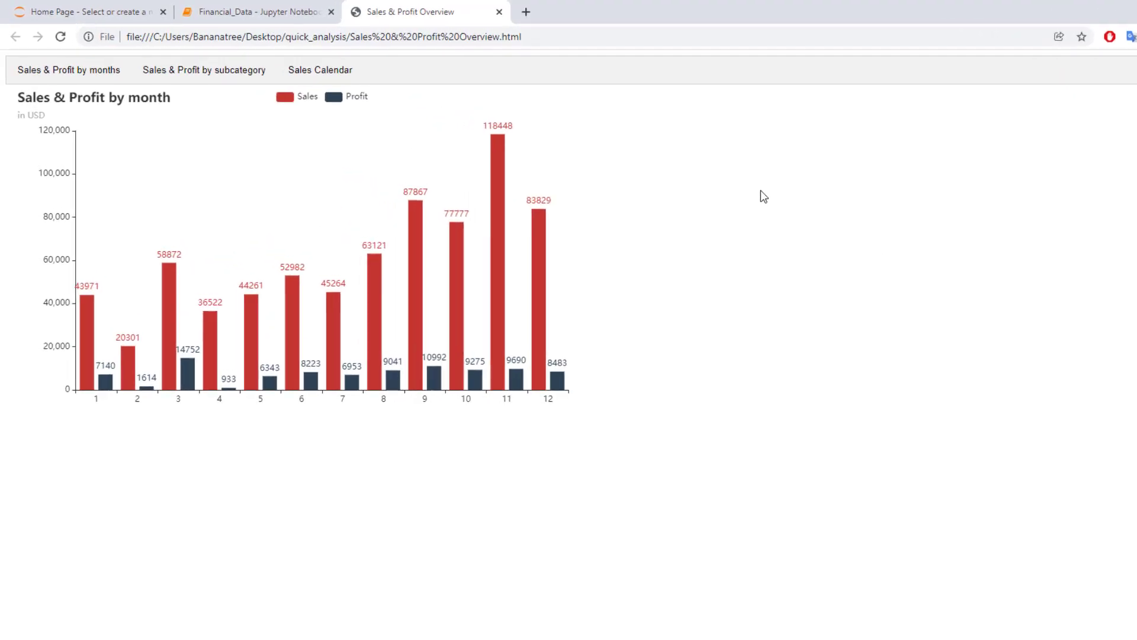
click(302, 85)
click(369, 125)
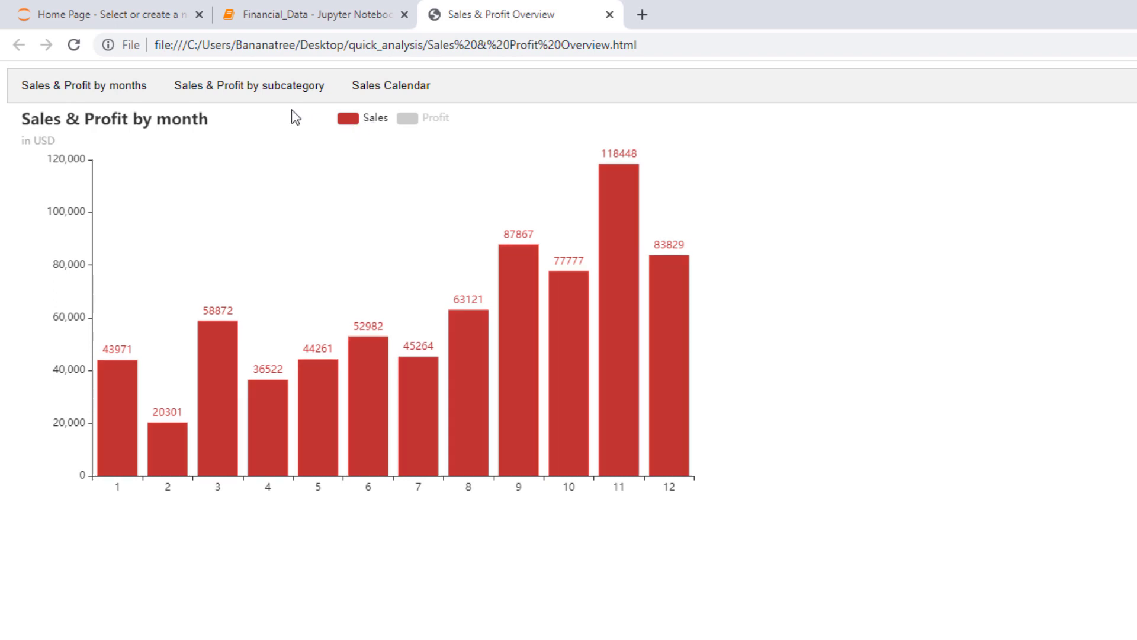
Step: Toggle Profit and Sales on the subcategory tab, then view the Sales Calendar heatmap
click(273, 97)
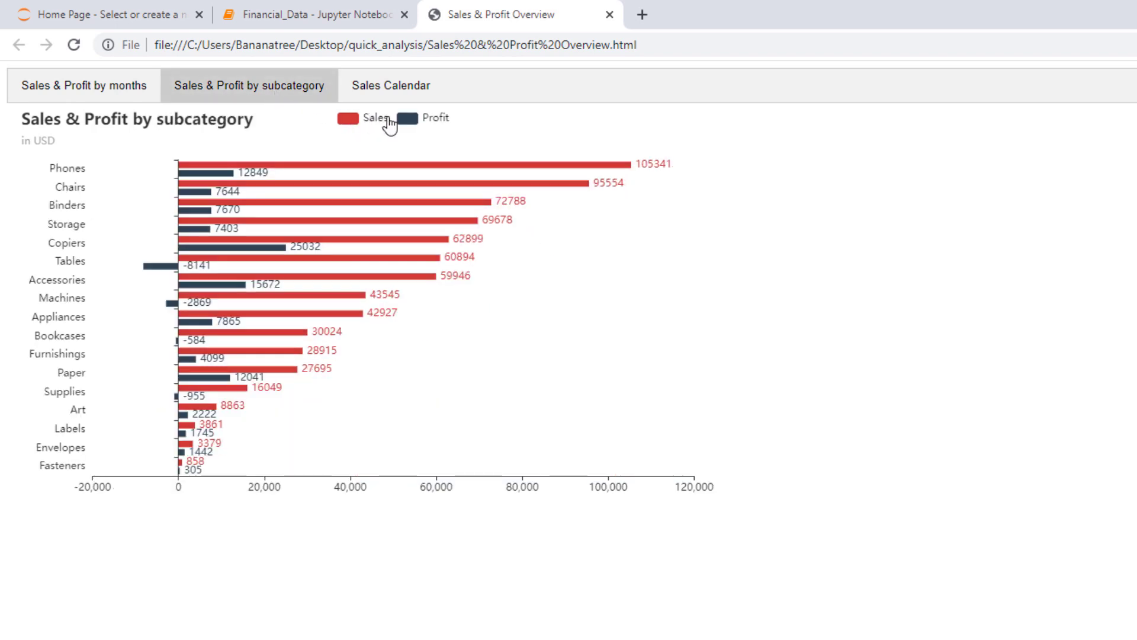
click(397, 127)
click(407, 125)
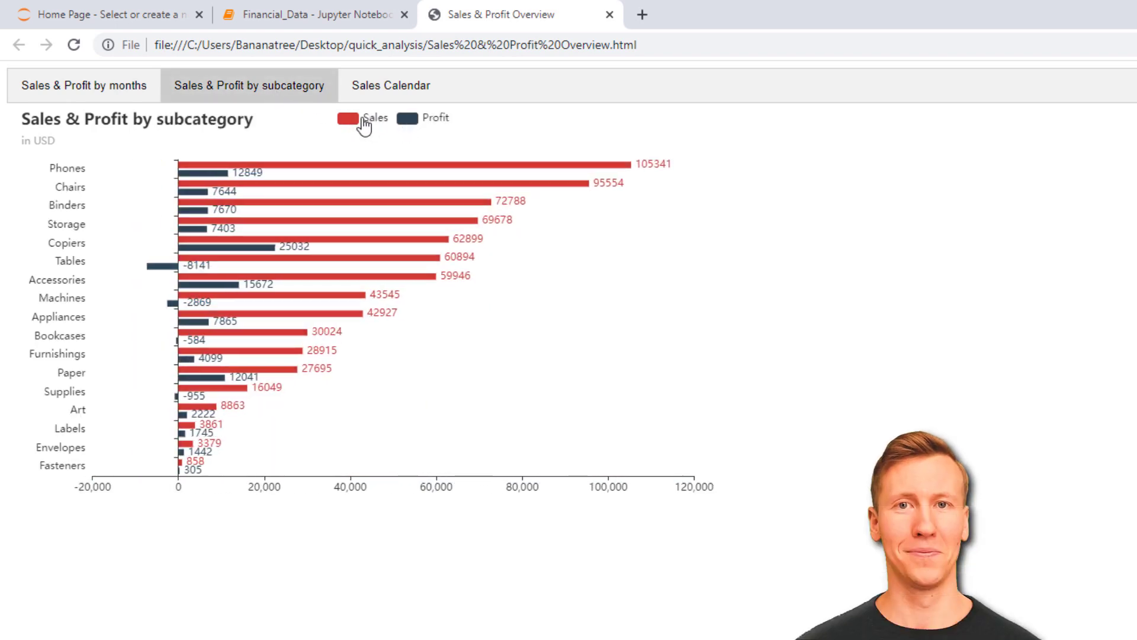
click(365, 125)
click(364, 123)
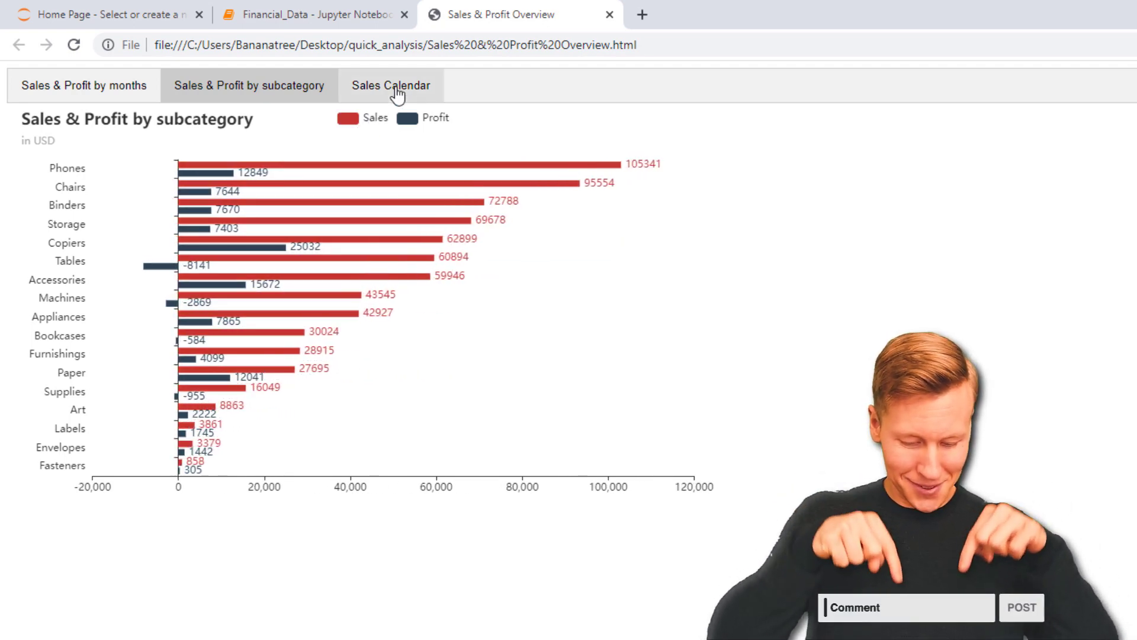
click(397, 95)
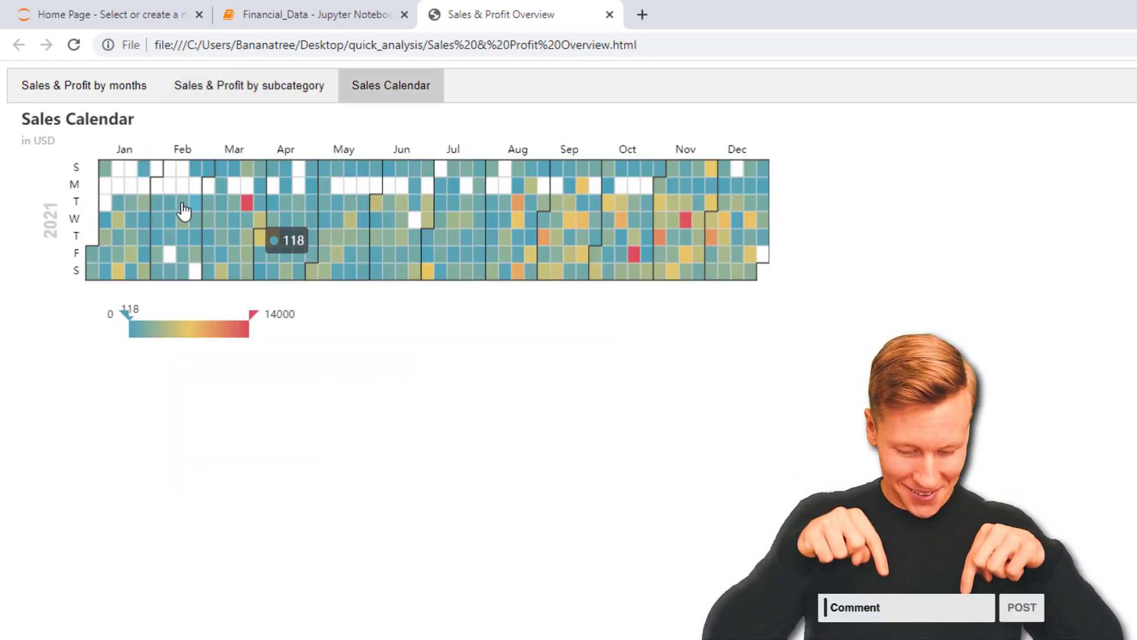